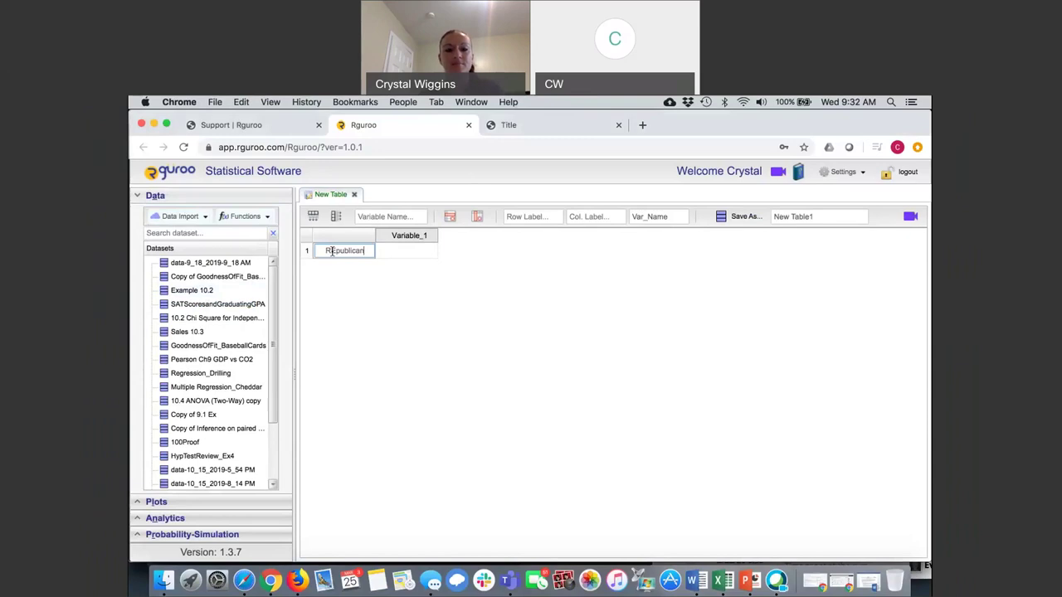
- Confirm the Republican row name and add two more rows named Democrat and Independent to the new table
{"action": "key", "text": "Return"}
{"action": "key", "text": "Tab"}
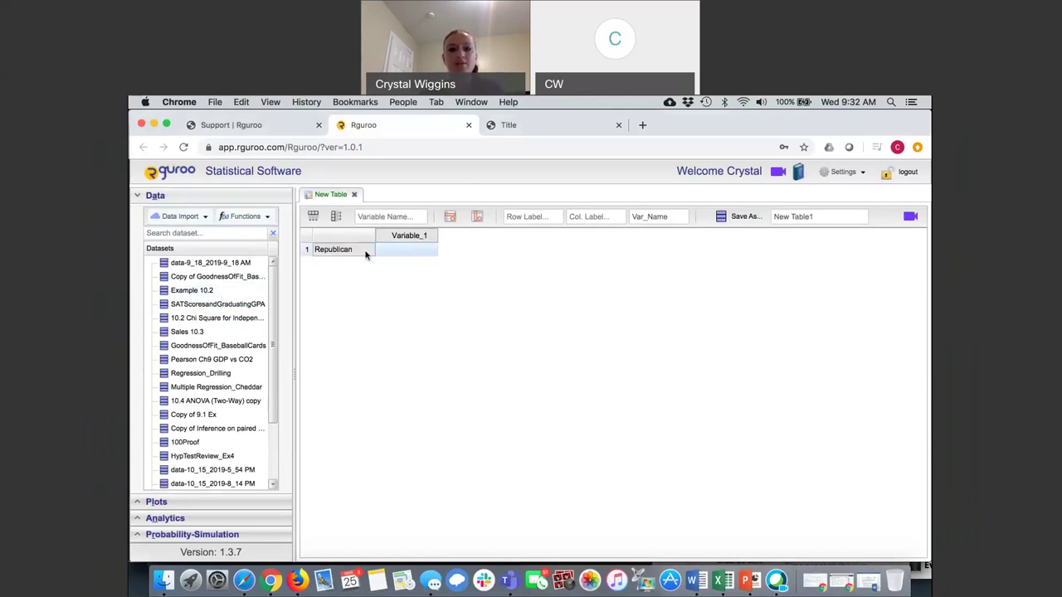
{"action": "double_click", "coordinate": [378, 254]}
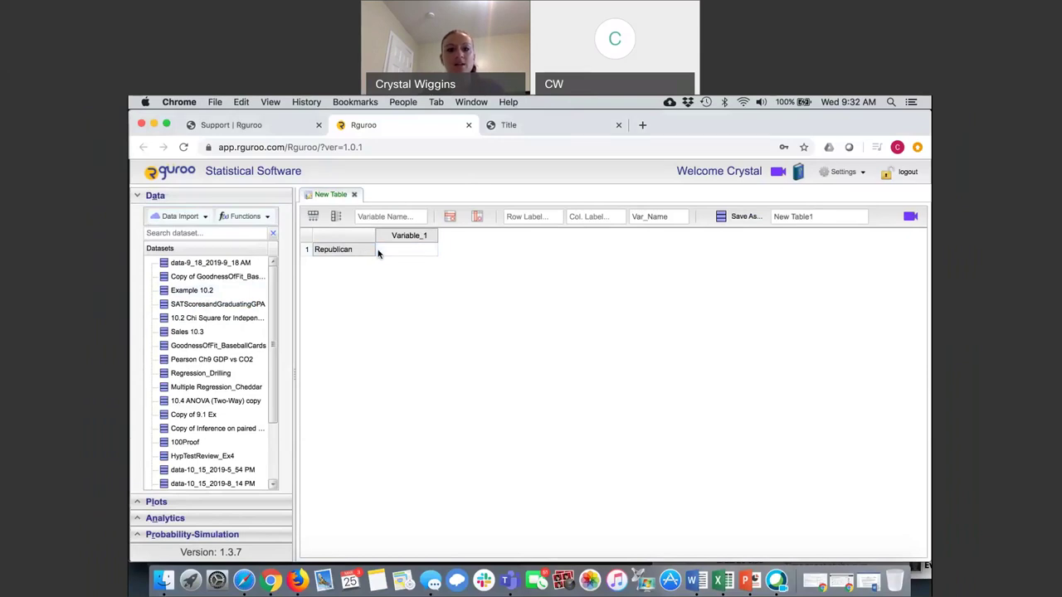
{"action": "left_click", "coordinate": [315, 217]}
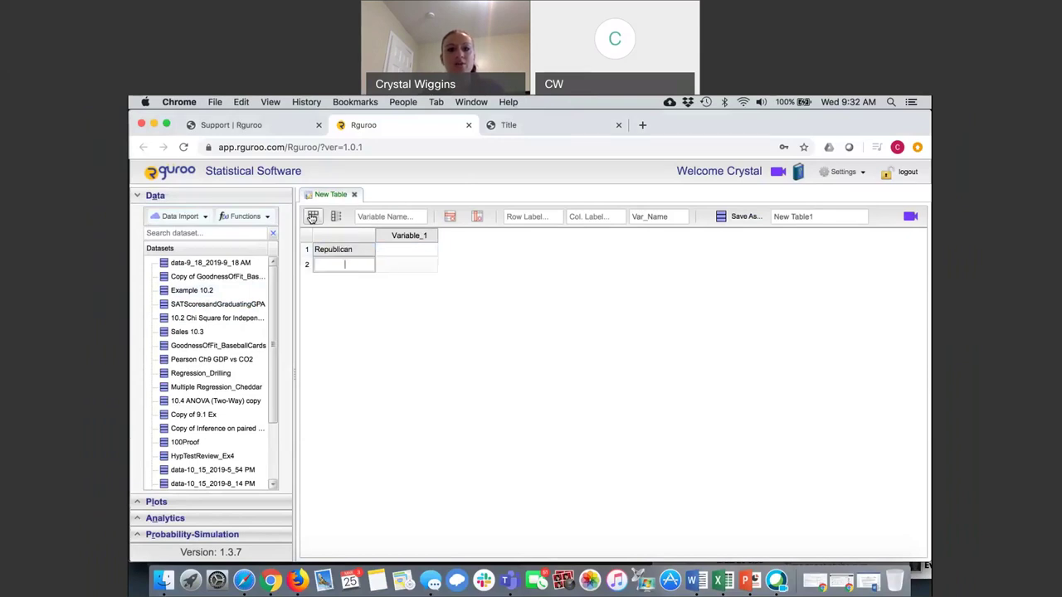
{"action": "left_click", "coordinate": [313, 216]}
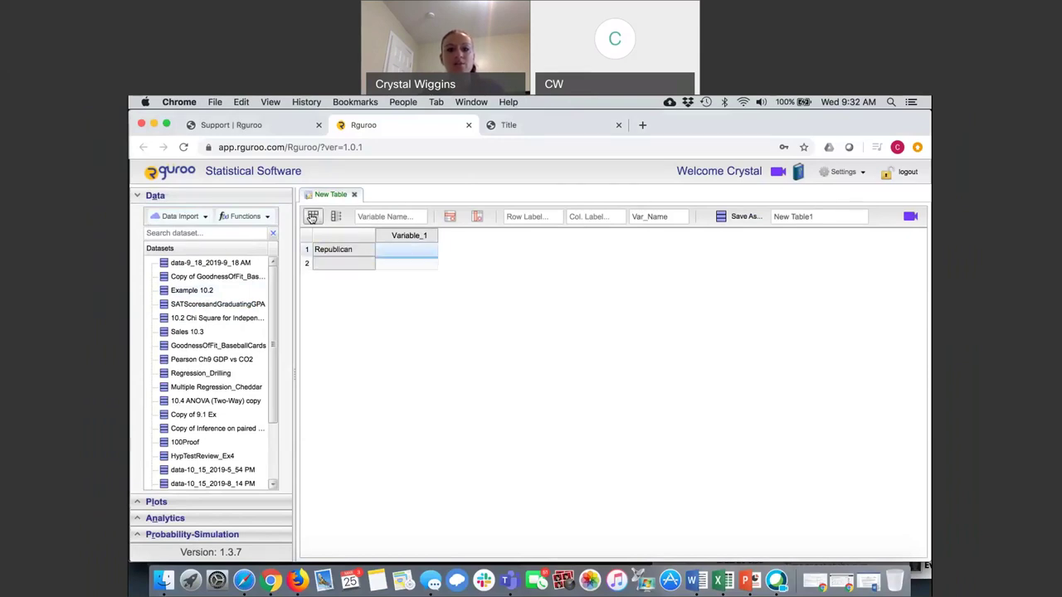
{"action": "left_click", "coordinate": [334, 264]}
{"action": "type", "text": "Democrat"}
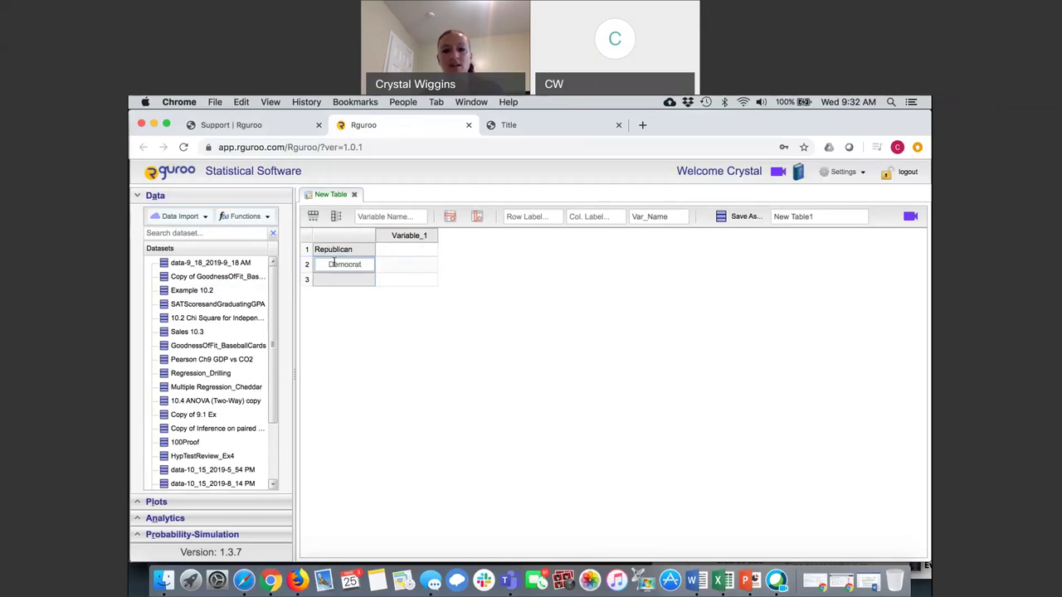
{"action": "key", "text": "Return"}
{"action": "type", "text": "Independent"}
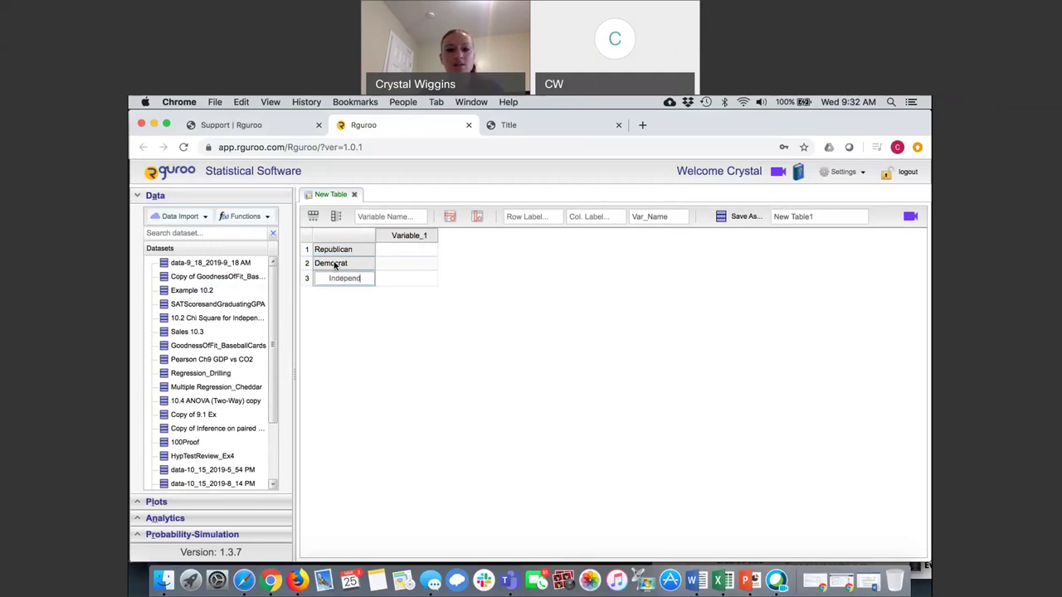
- Rename the table's first column, Variable_1, as Yes
{"action": "left_click", "coordinate": [404, 253]}
{"action": "left_click", "coordinate": [404, 235]}
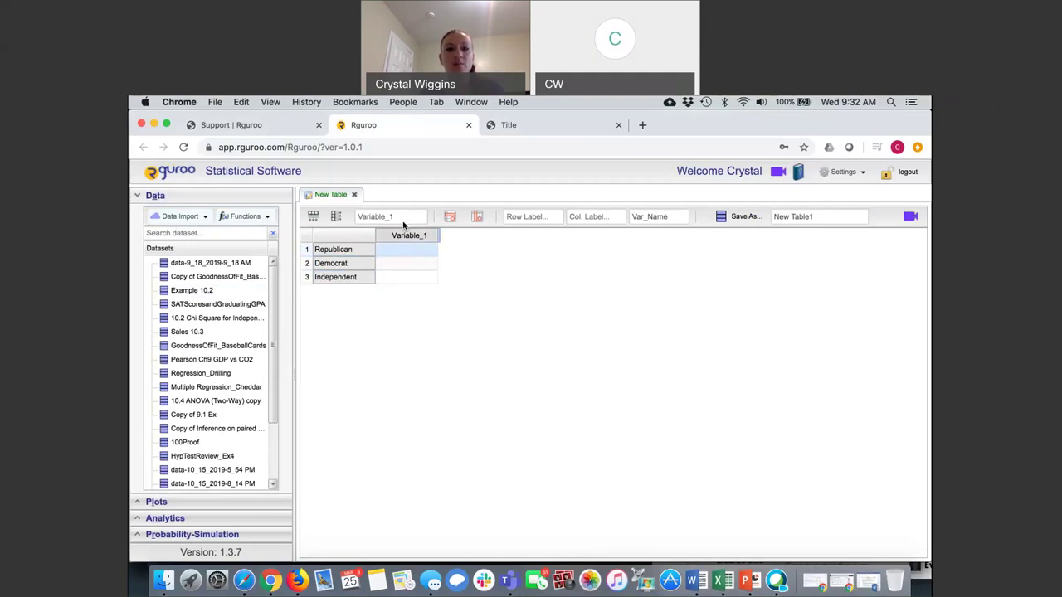
{"action": "double_click", "coordinate": [391, 218]}
{"action": "type", "text": "YEs"}
{"action": "key", "text": "BackSpace"}
{"action": "key", "text": "BackSpace"}
{"action": "type", "text": "es"}
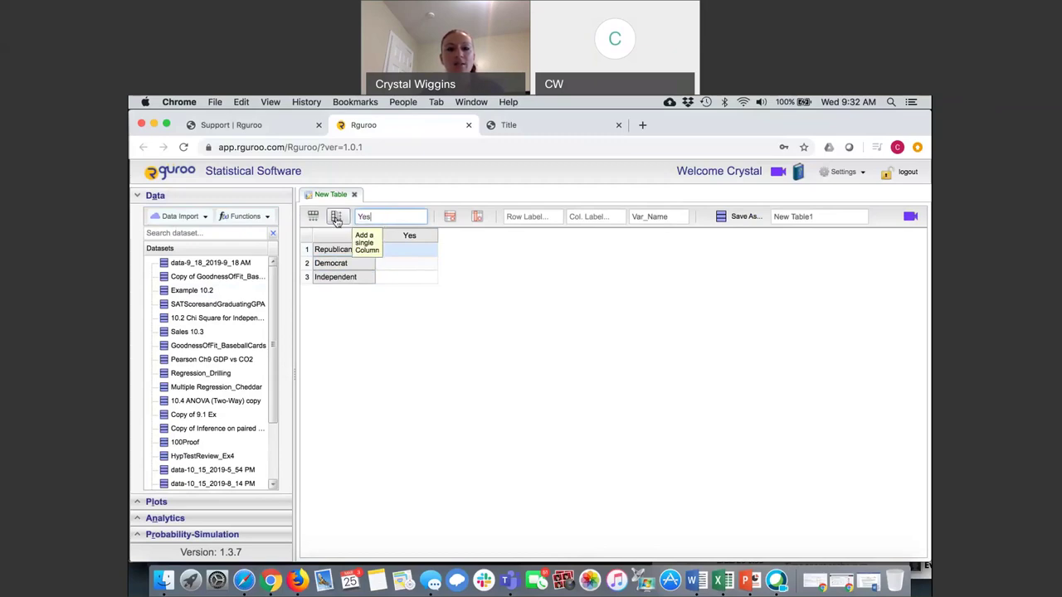
- Add a second column to the table and name it No
{"action": "left_click", "coordinate": [336, 217]}
{"action": "left_click_drag", "start_coordinate": [403, 217], "coordinate": [356, 214]}
{"action": "type", "text": "No"}
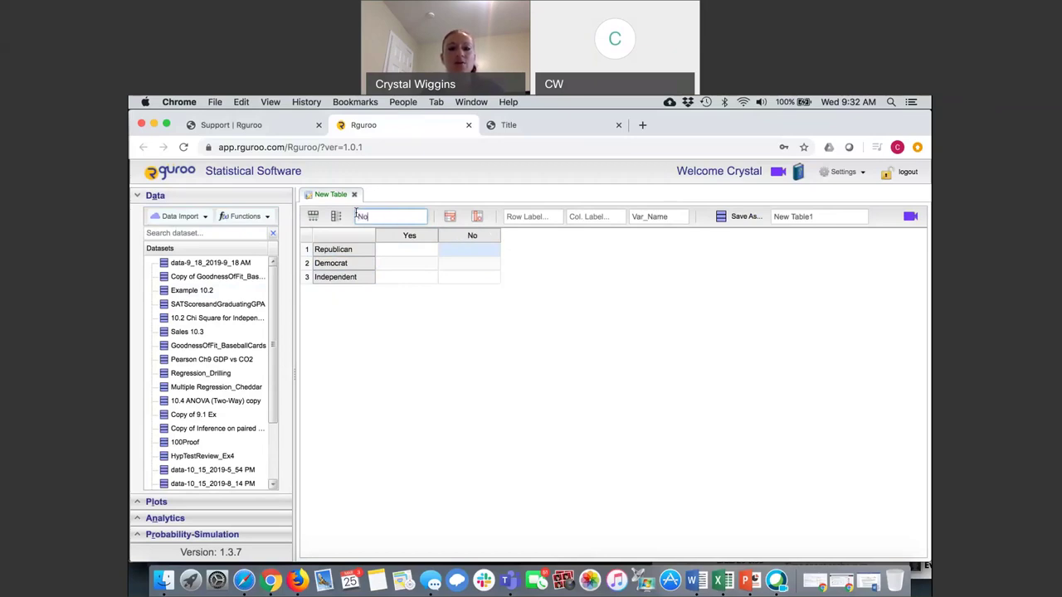
- Fill the Yes column with 208 for Republican, 387 for Democrat and 476 for Independent
{"action": "left_click", "coordinate": [409, 250]}
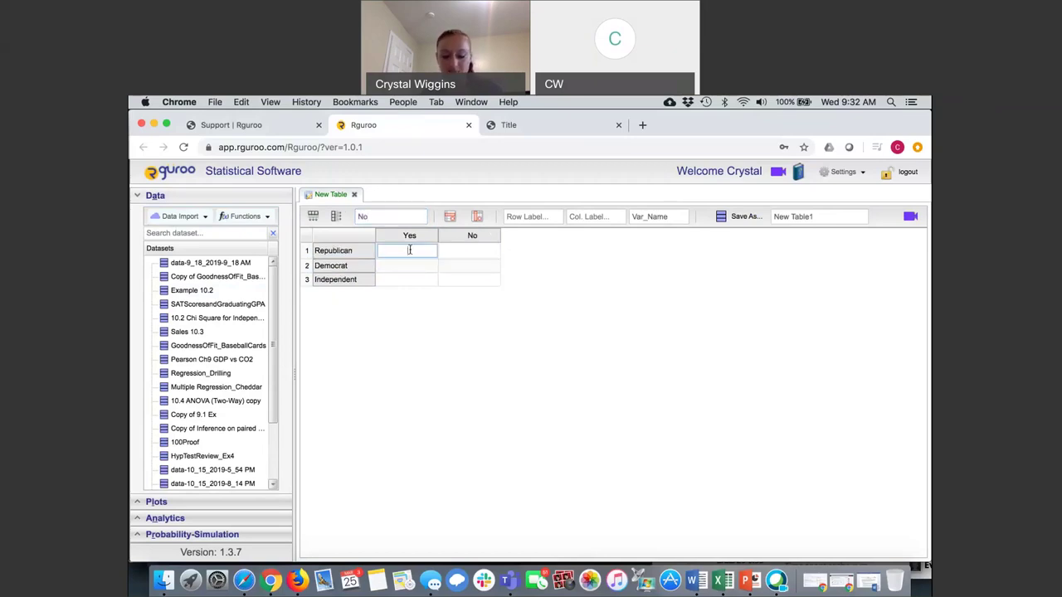
{"action": "type", "text": "200"}
{"action": "key", "text": "Return"}
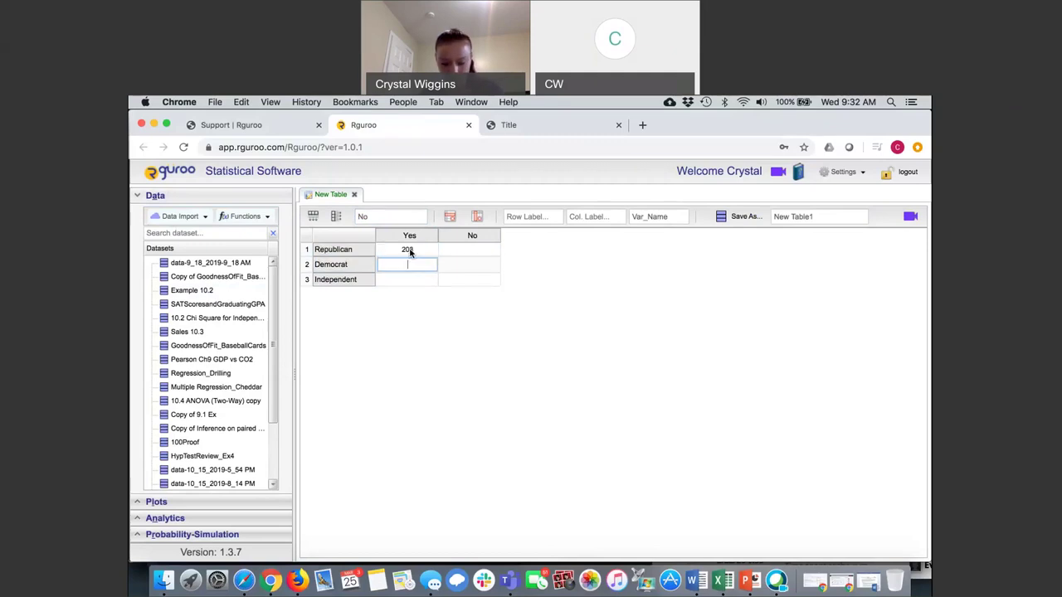
{"action": "type", "text": "387"}
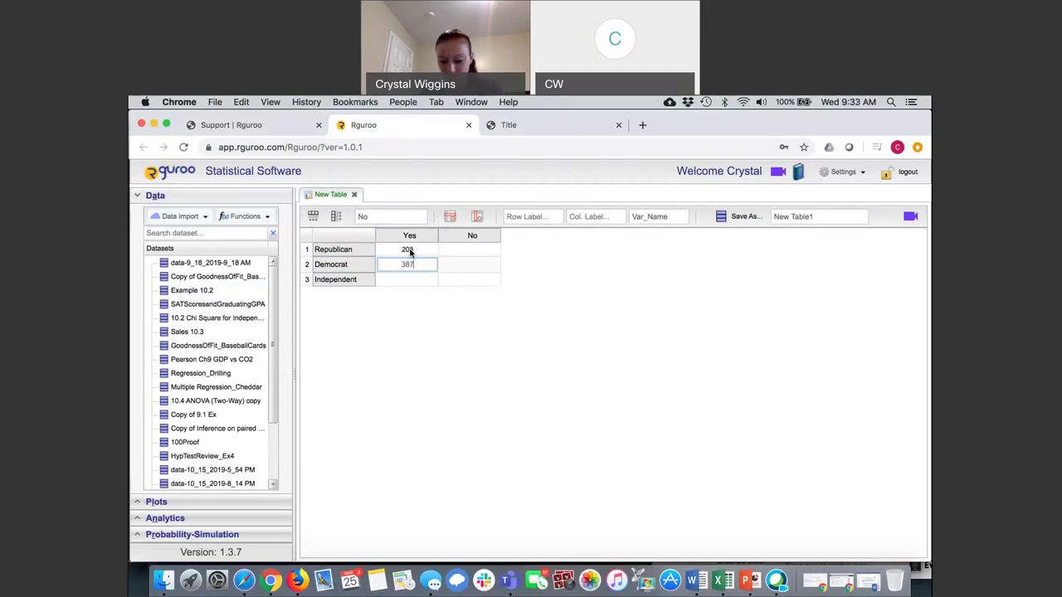
{"action": "key", "text": "Return"}
{"action": "type", "text": "476"}
- Fill the No column with 193 for Republican, 30 for Democrat and 193 for Independent
{"action": "left_click", "coordinate": [468, 247]}
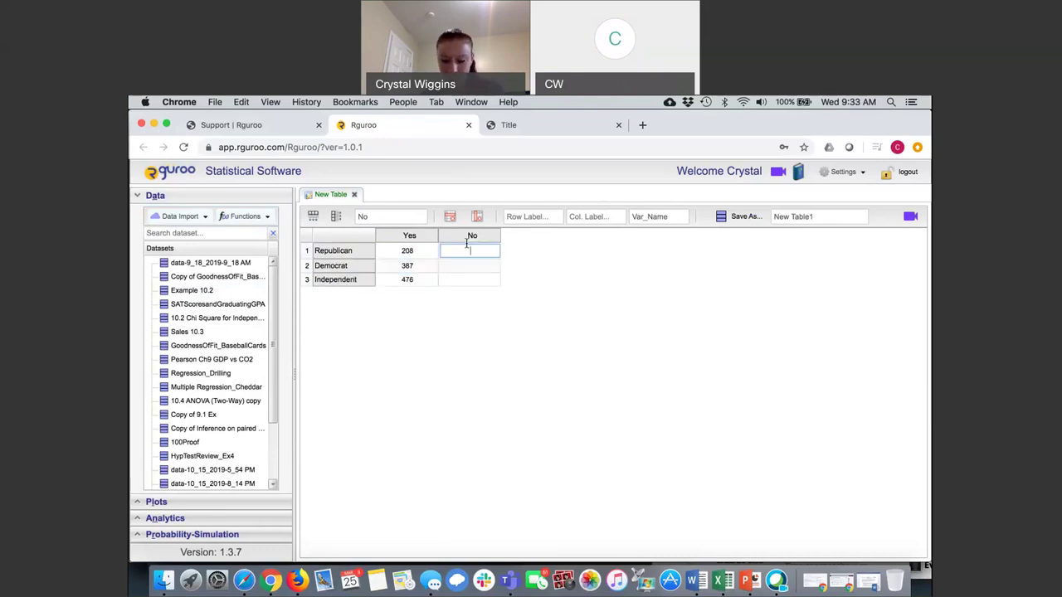
{"action": "type", "text": "143"}
{"action": "key", "text": "Return"}
{"action": "type", "text": "30"}
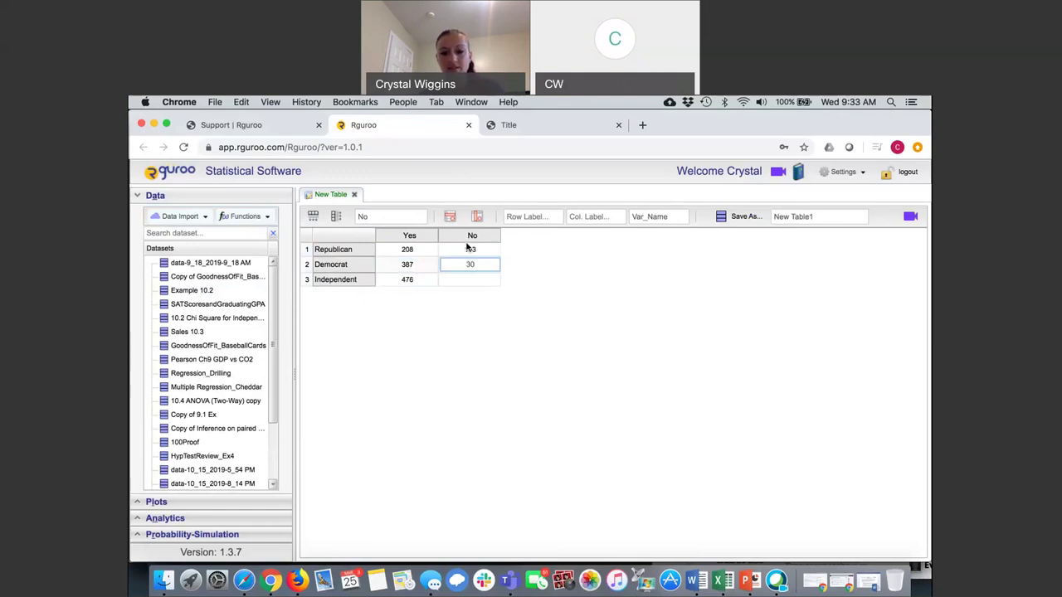
{"action": "key", "text": "Return"}
{"action": "type", "text": "193"}
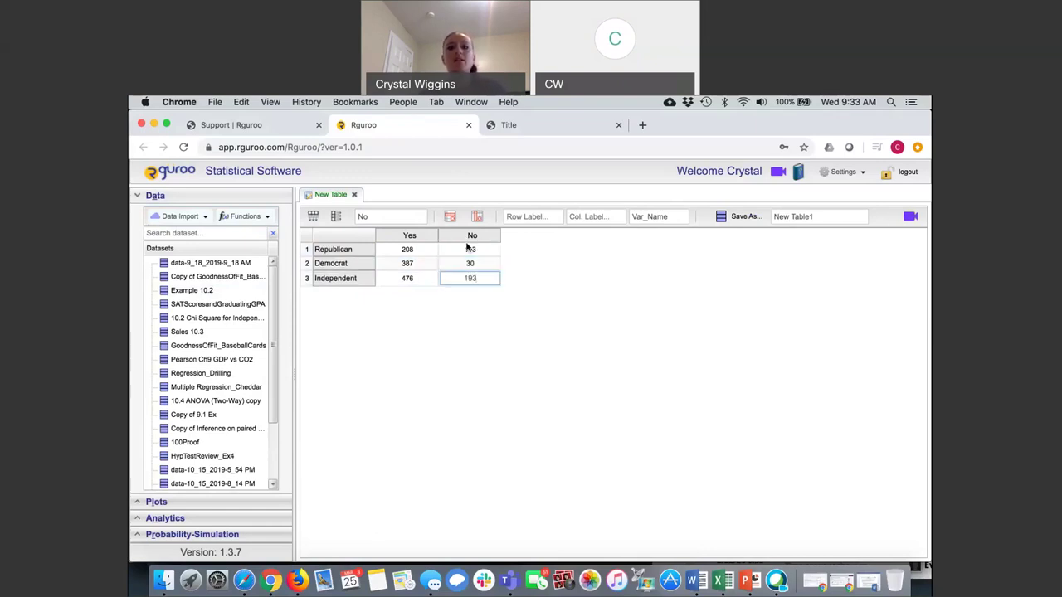
{"action": "left_click", "coordinate": [467, 247]}
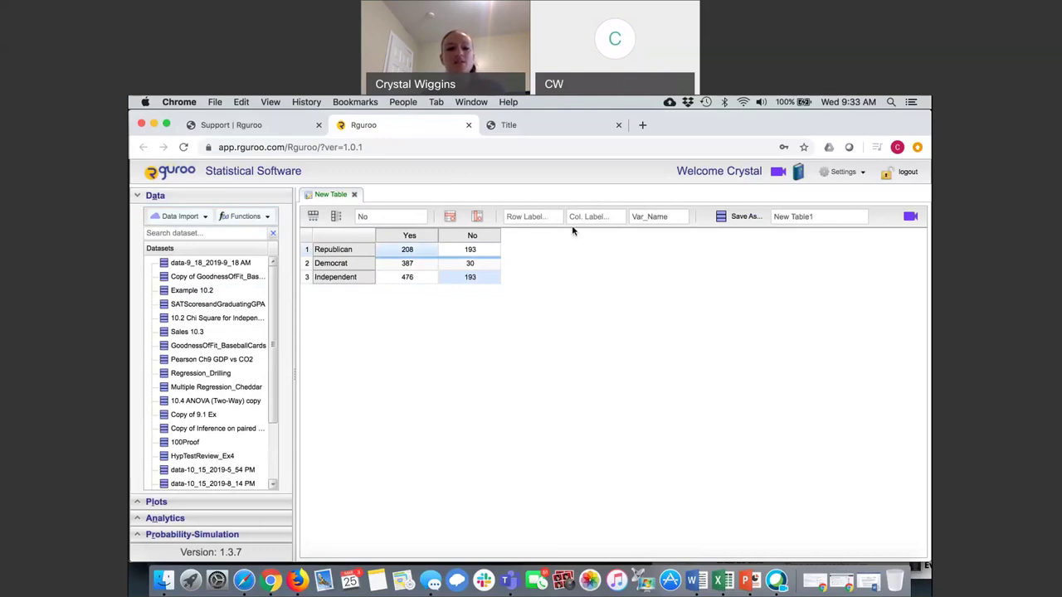
- Set the row label to Political Affiliations, the column label to Responses and the variable name to Frequency
{"action": "left_click", "coordinate": [555, 217]}
{"action": "type", "text": "Political Affi"}
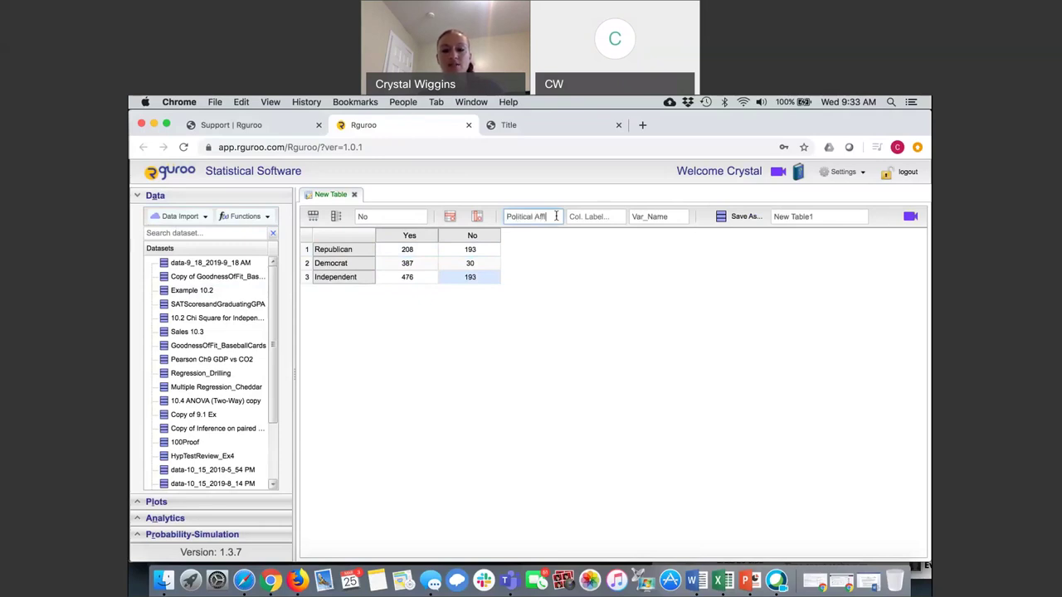
{"action": "type", "text": "liation"}
{"action": "left_click", "coordinate": [606, 216]}
{"action": "type", "text": "Responses"}
{"action": "left_click", "coordinate": [672, 217]}
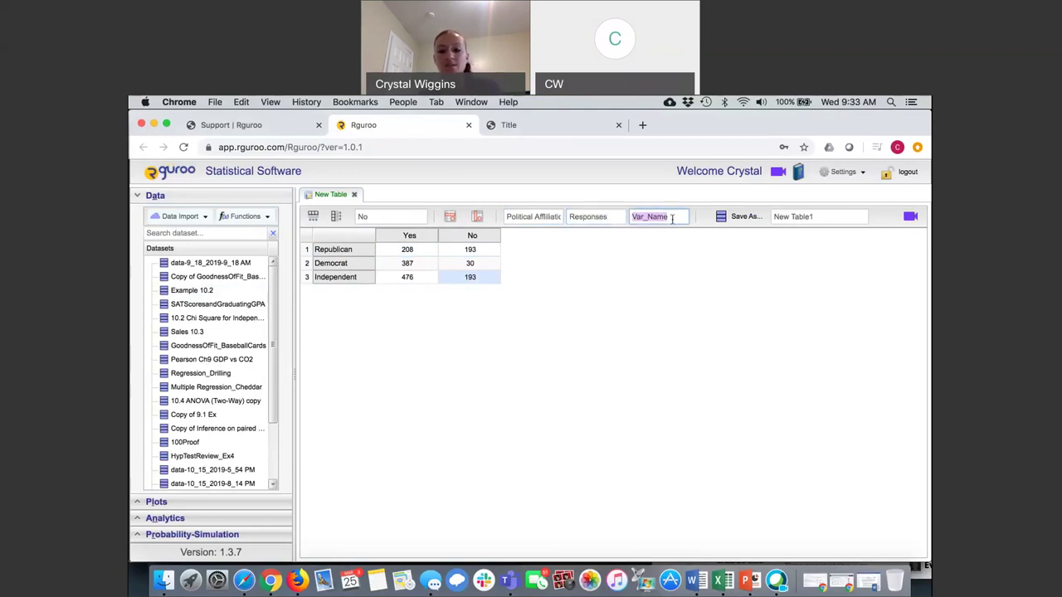
{"action": "type", "text": "Frequency"}
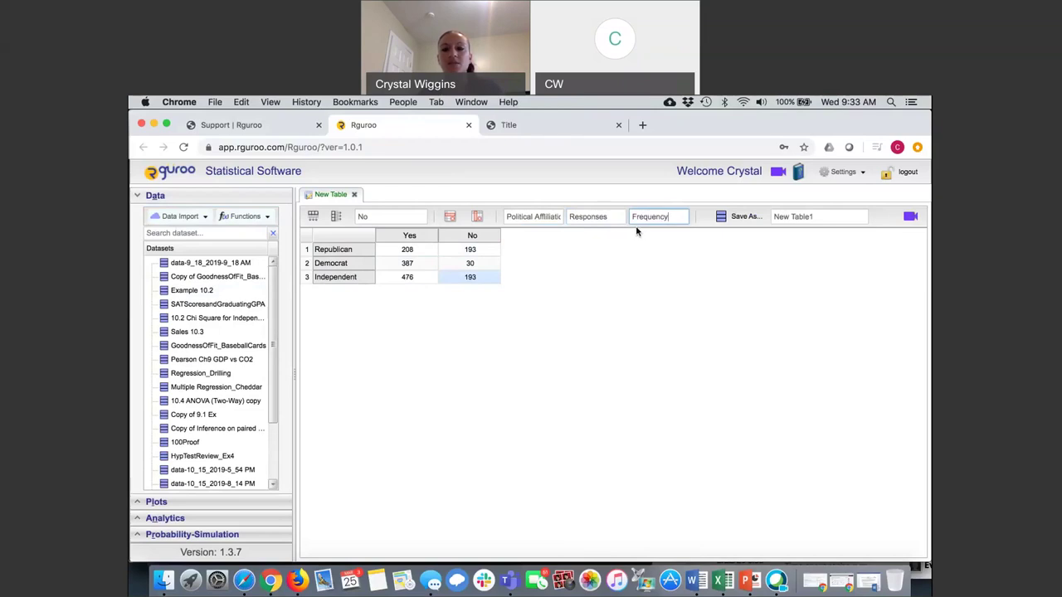
- Save the table as a dataset named MinWage (10.2)
{"action": "left_click", "coordinate": [794, 217]}
{"action": "triple_click", "coordinate": [800, 216]}
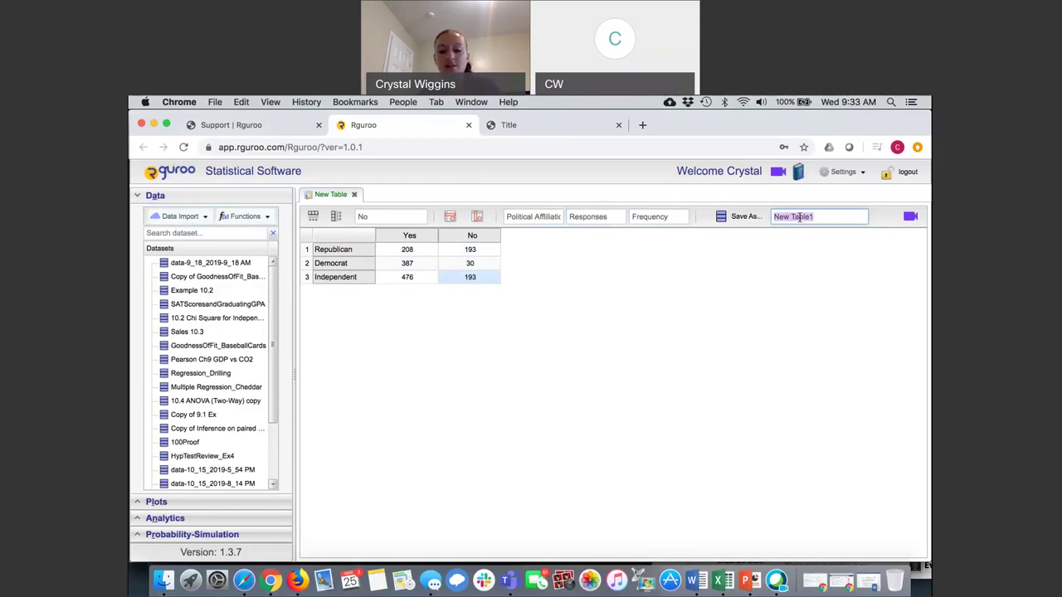
{"action": "type", "text": "Exampl"}
{"action": "type", "text": "e"}
{"action": "key", "text": "BackSpace"}
{"action": "key", "text": "BackSpace"}
{"action": "key", "text": "BackSpace"}
{"action": "key", "text": "BackSpace"}
{"action": "key", "text": "BackSpace"}
{"action": "key", "text": "BackSpace"}
{"action": "key", "text": "BackSpace"}
{"action": "type", "text": "MinWage "}
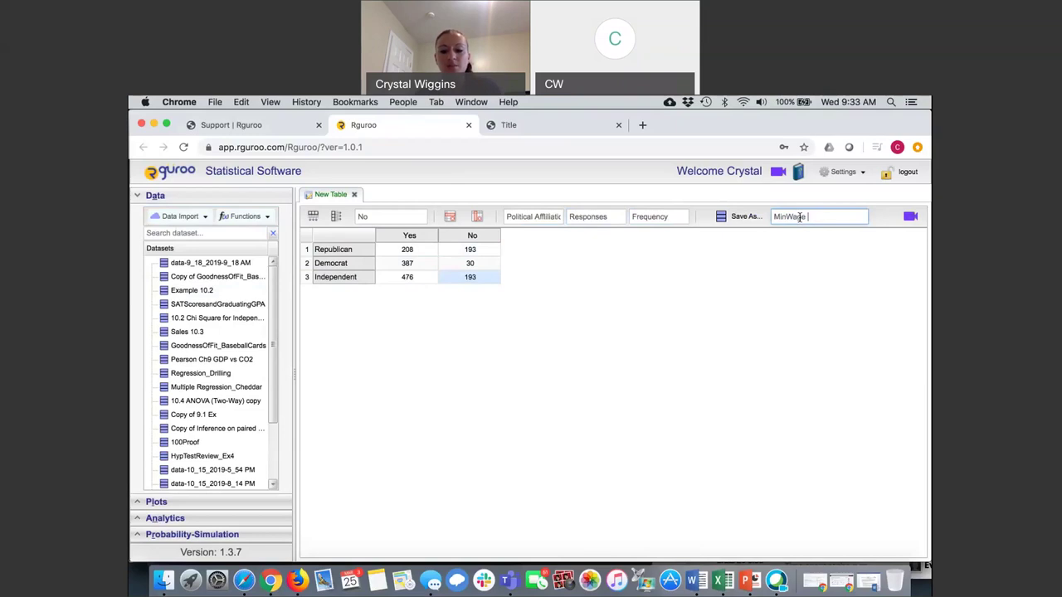
{"action": "type", "text": "(10.2)"}
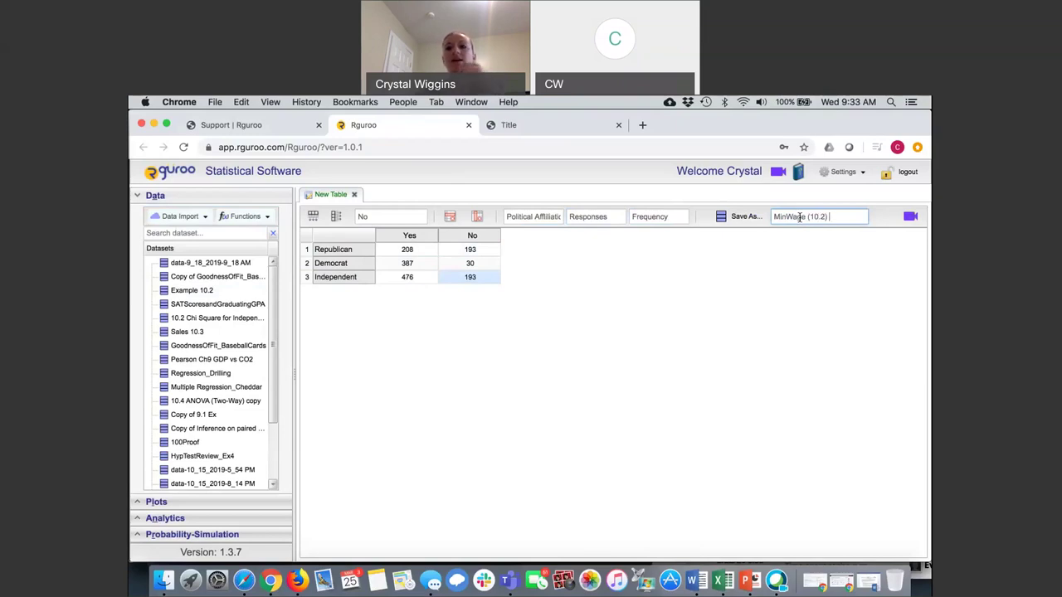
{"action": "left_click", "coordinate": [741, 216]}
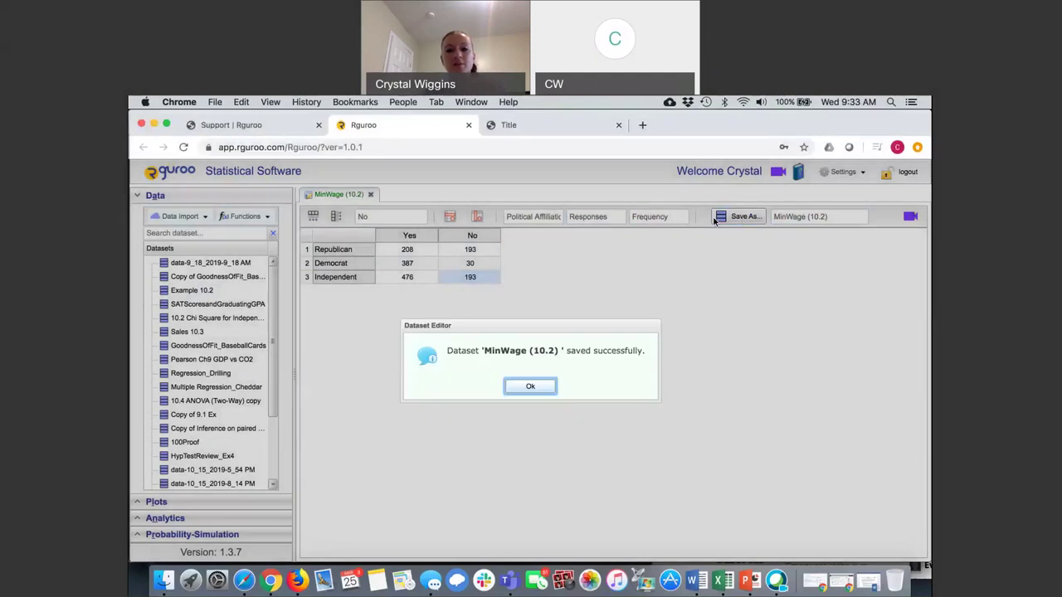
{"action": "left_click", "coordinate": [527, 390]}
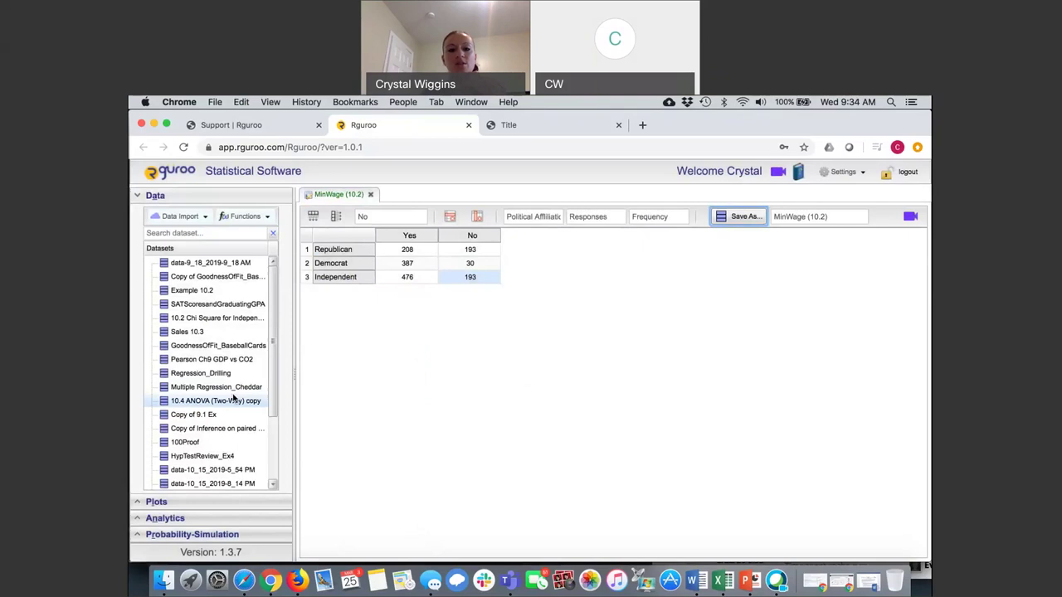
- Open the saved MinWage (10.2) dataset from the dataset list to examine its cases and variables
{"action": "scroll", "coordinate": [224, 404], "scroll_direction": "down", "scroll_amount": 3}
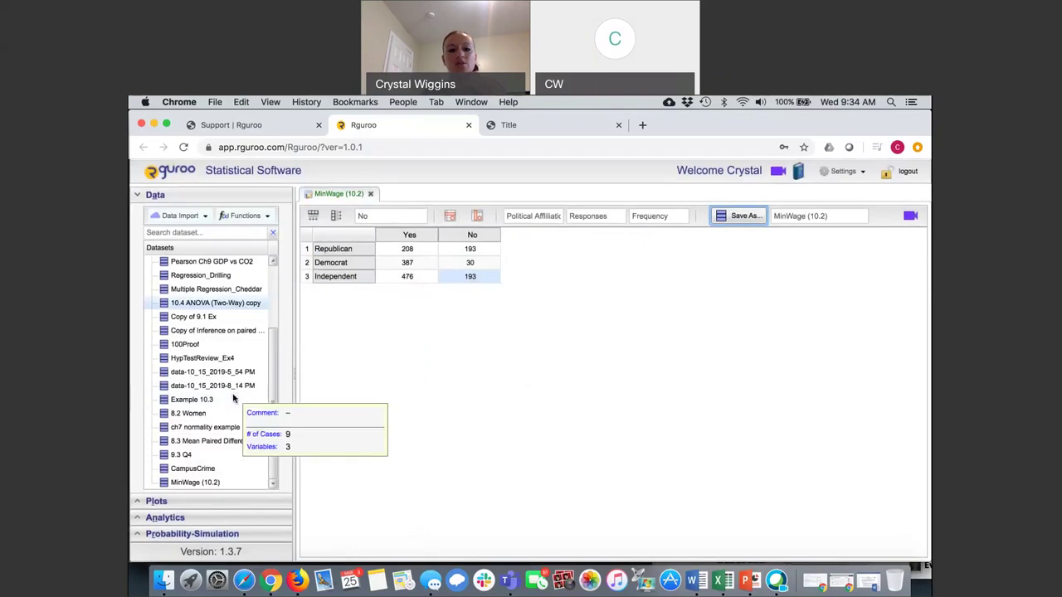
{"action": "left_click", "coordinate": [191, 485]}
{"action": "double_click", "coordinate": [204, 486]}
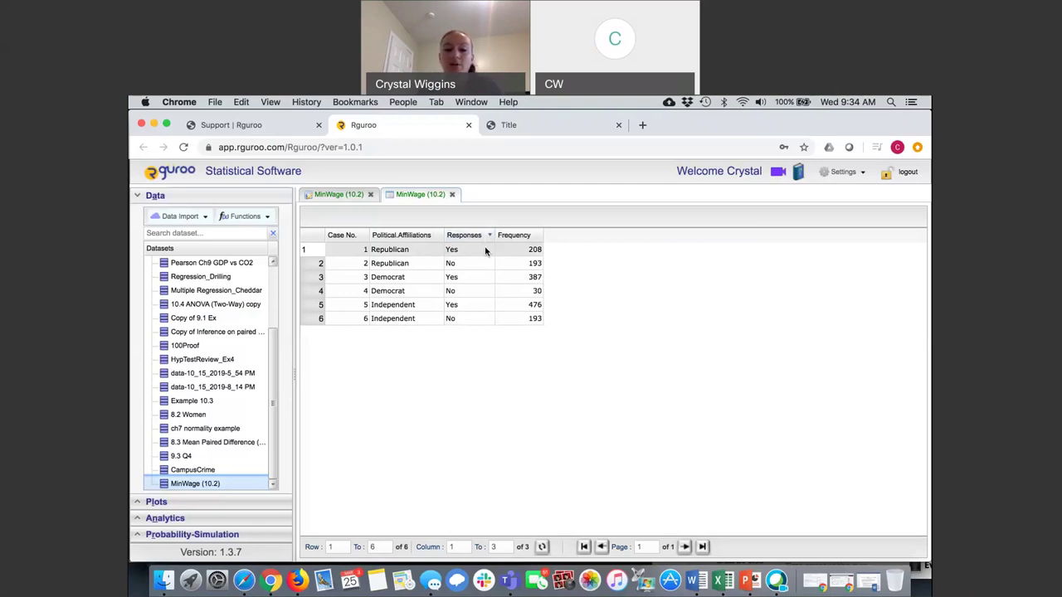
- Start a new Contingency Table analysis
{"action": "left_click", "coordinate": [140, 197]}
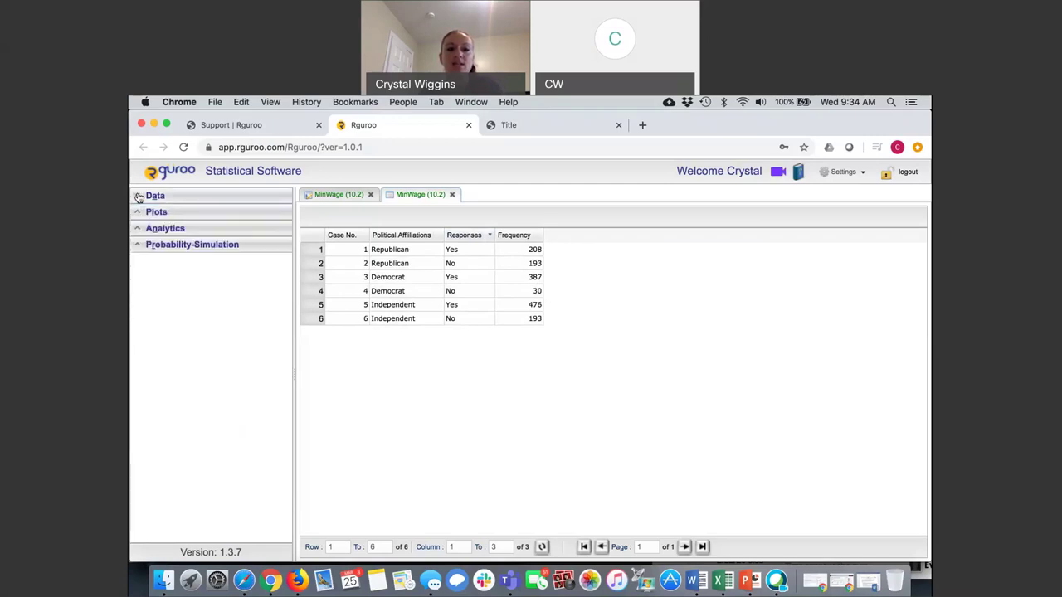
{"action": "left_click", "coordinate": [143, 229]}
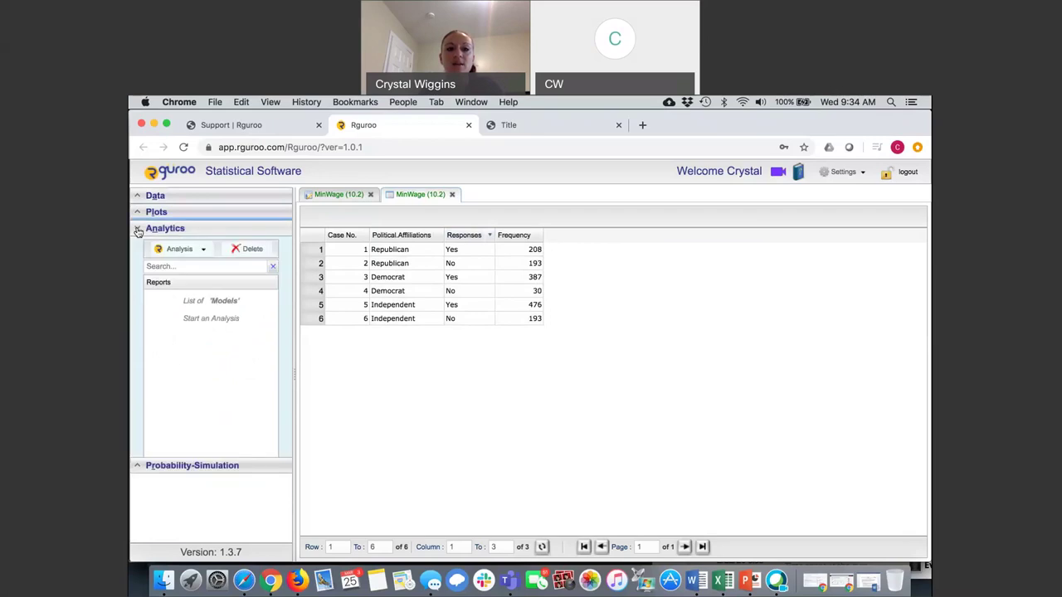
{"action": "left_click", "coordinate": [204, 251]}
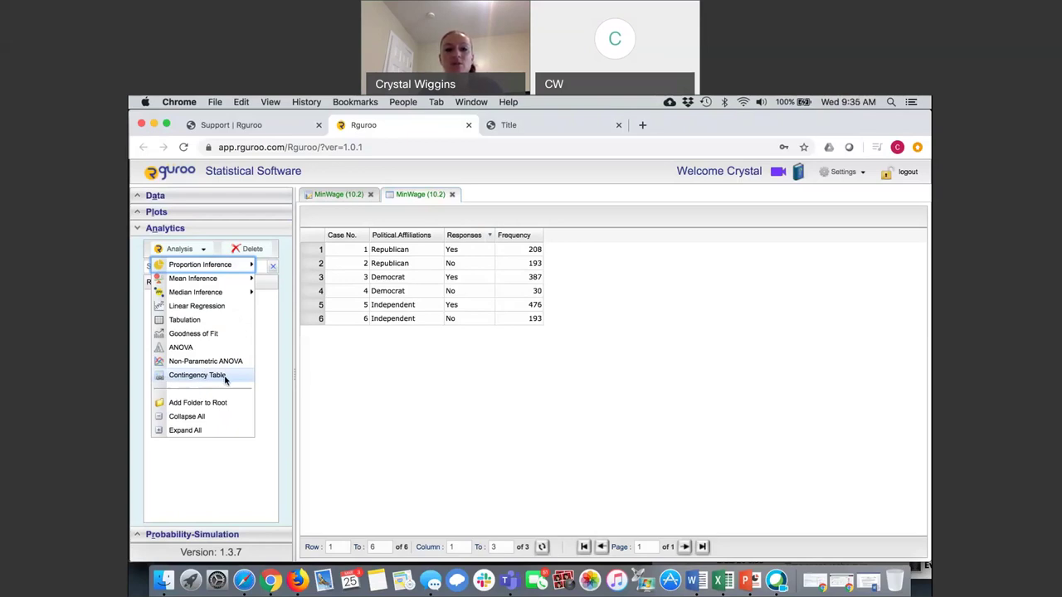
{"action": "left_click", "coordinate": [197, 375]}
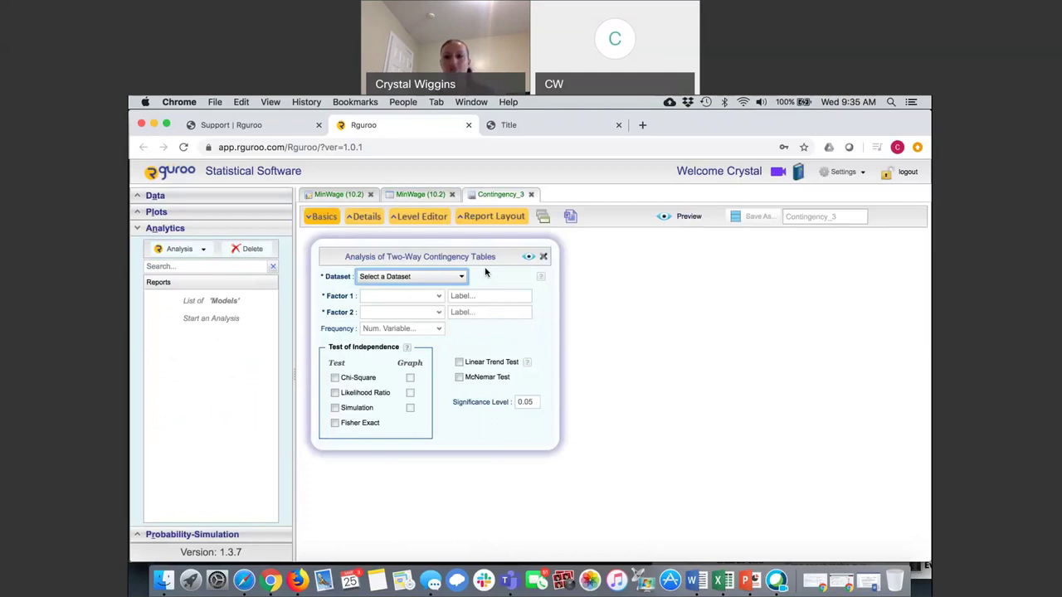
- Use the MinWage (10.2) dataset for the analysis, with Political.Affiliations as Factor 1 and Responses as Factor 2
{"action": "left_click", "coordinate": [442, 278]}
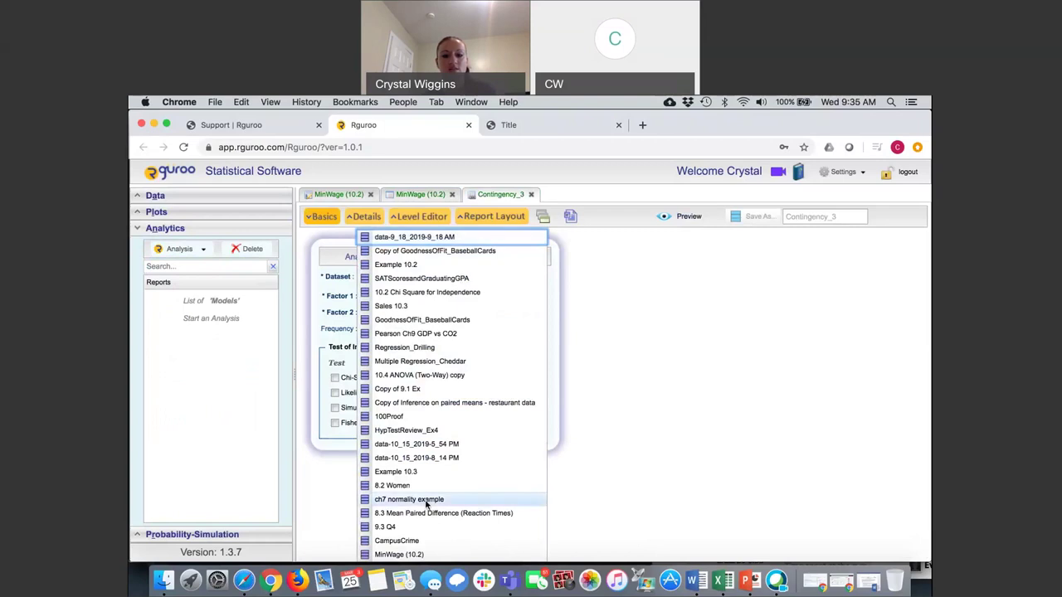
{"action": "left_click", "coordinate": [399, 554]}
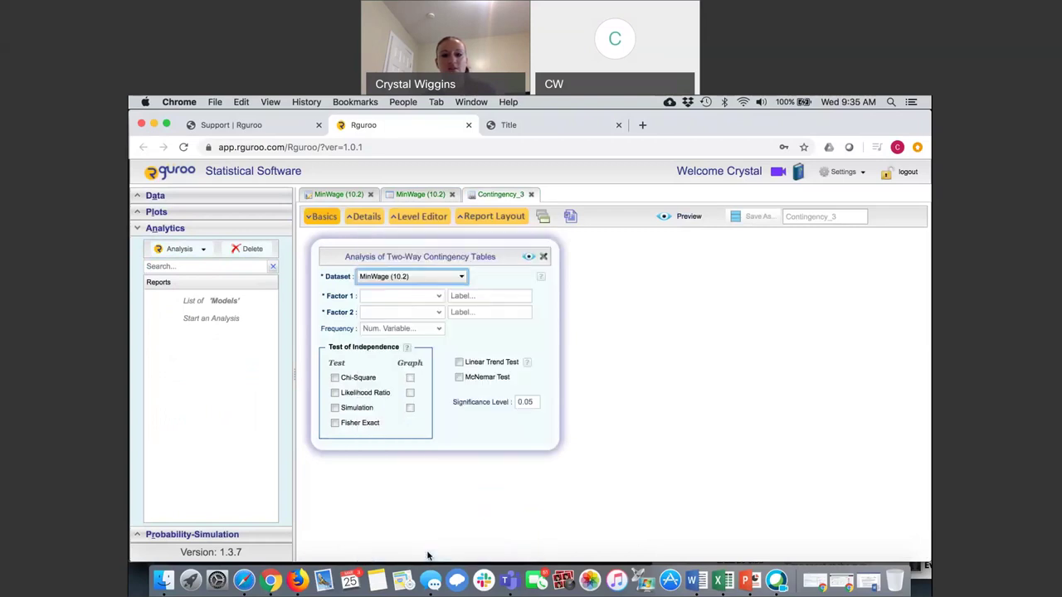
{"action": "left_click", "coordinate": [439, 296]}
{"action": "left_click", "coordinate": [422, 309]}
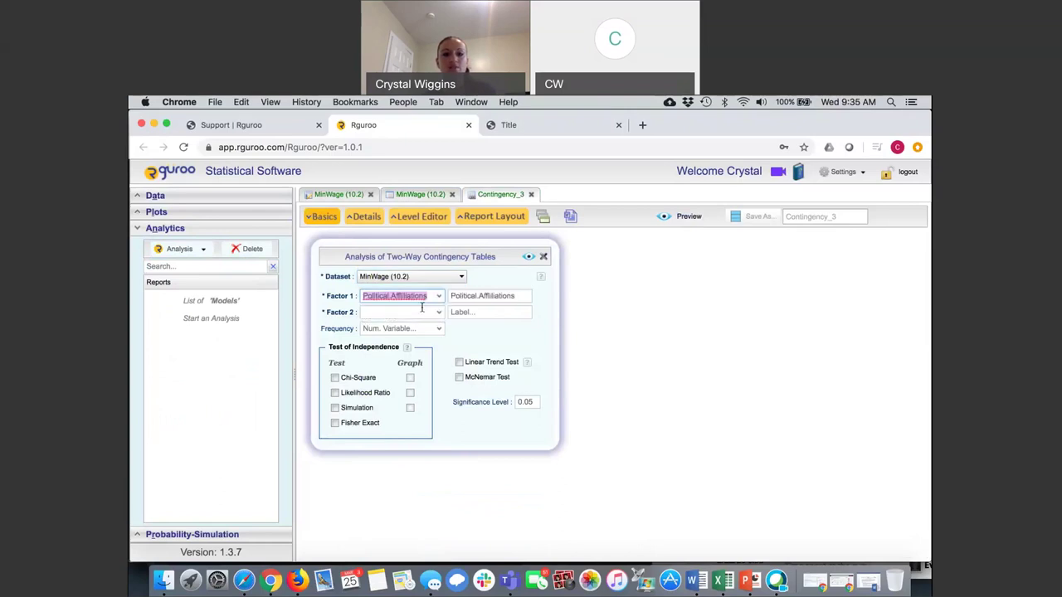
{"action": "left_click", "coordinate": [438, 313]}
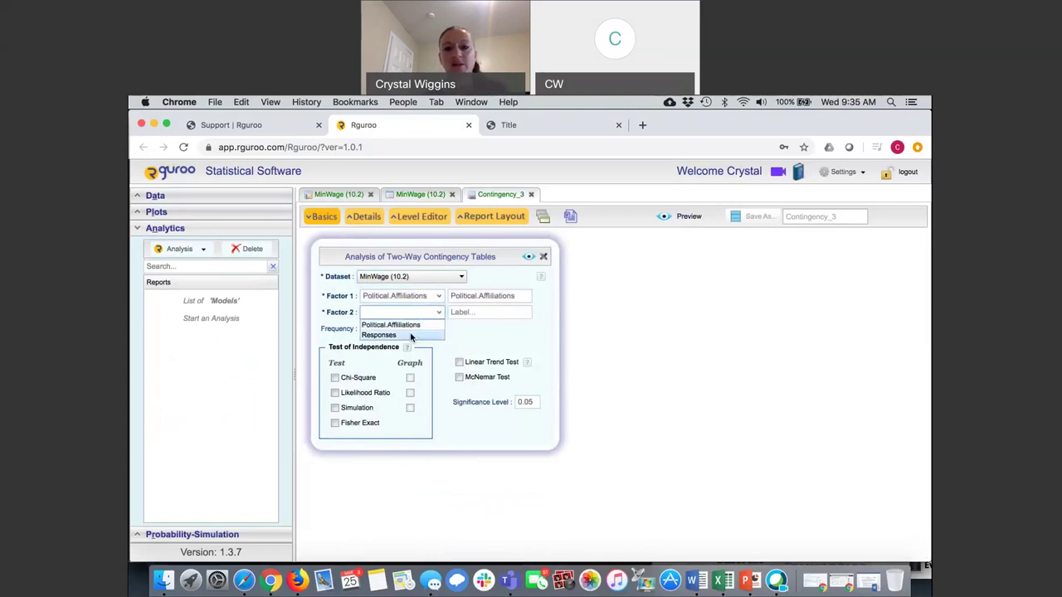
{"action": "left_click", "coordinate": [411, 335]}
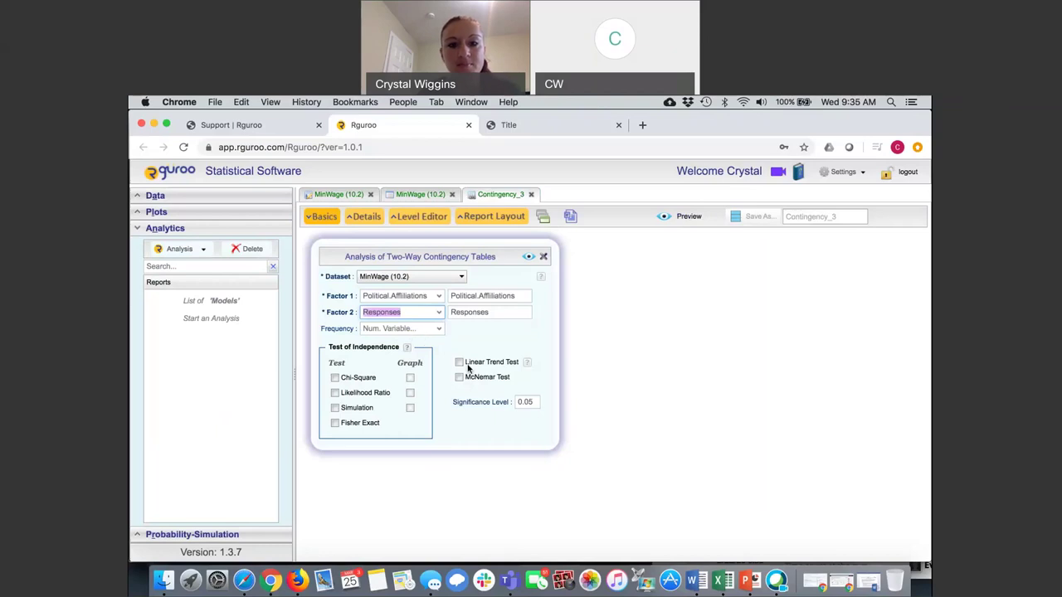
- Use Frequency as the frequency variable and enable the Chi-Square test of independence with its graph
{"action": "left_click", "coordinate": [441, 331]}
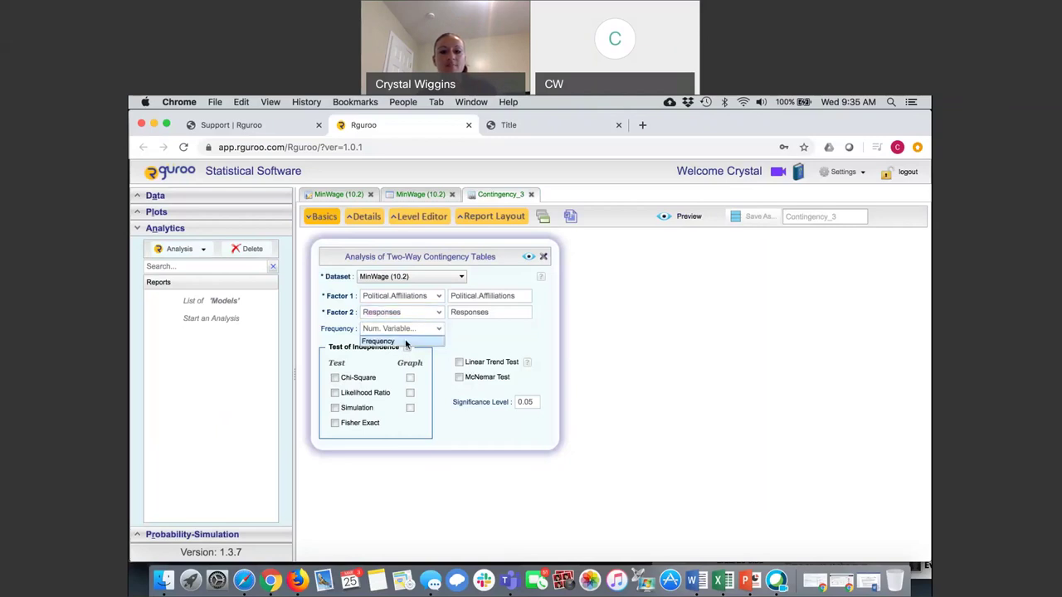
{"action": "left_click", "coordinate": [406, 343]}
{"action": "left_click", "coordinate": [335, 379]}
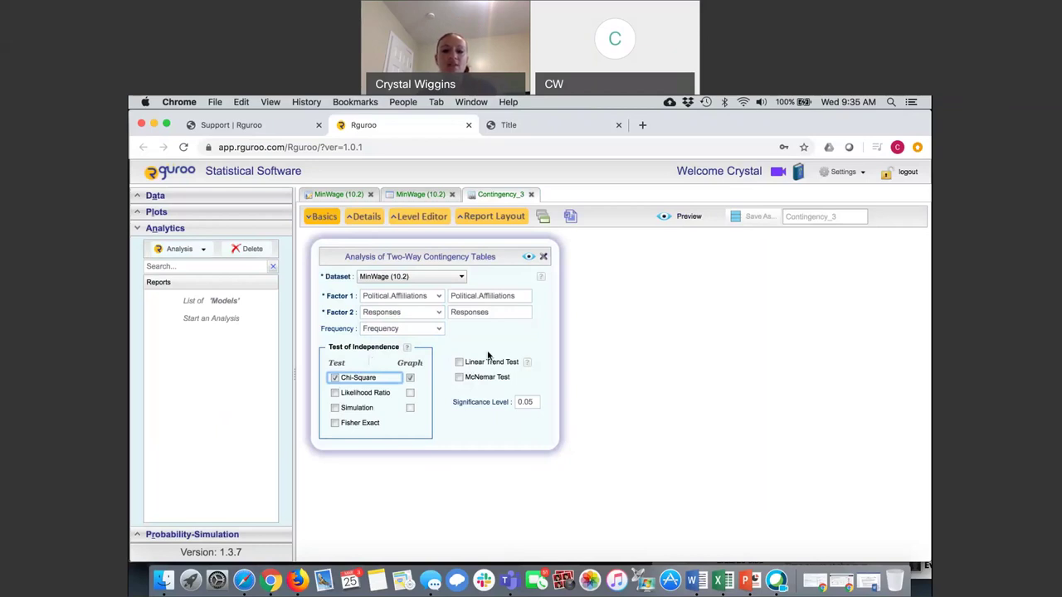
- Set the significance level to 0.10 and preview the contingency test report
{"action": "left_click", "coordinate": [534, 401]}
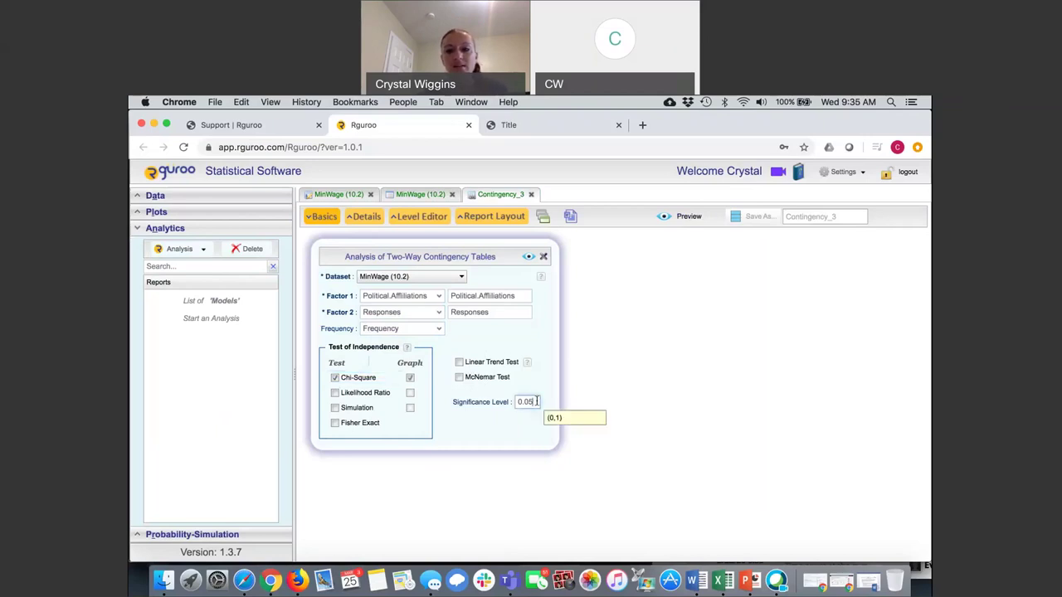
{"action": "left_click", "coordinate": [534, 401]}
{"action": "key", "text": "BackSpace"}
{"action": "key", "text": "BackSpace"}
{"action": "type", "text": "10"}
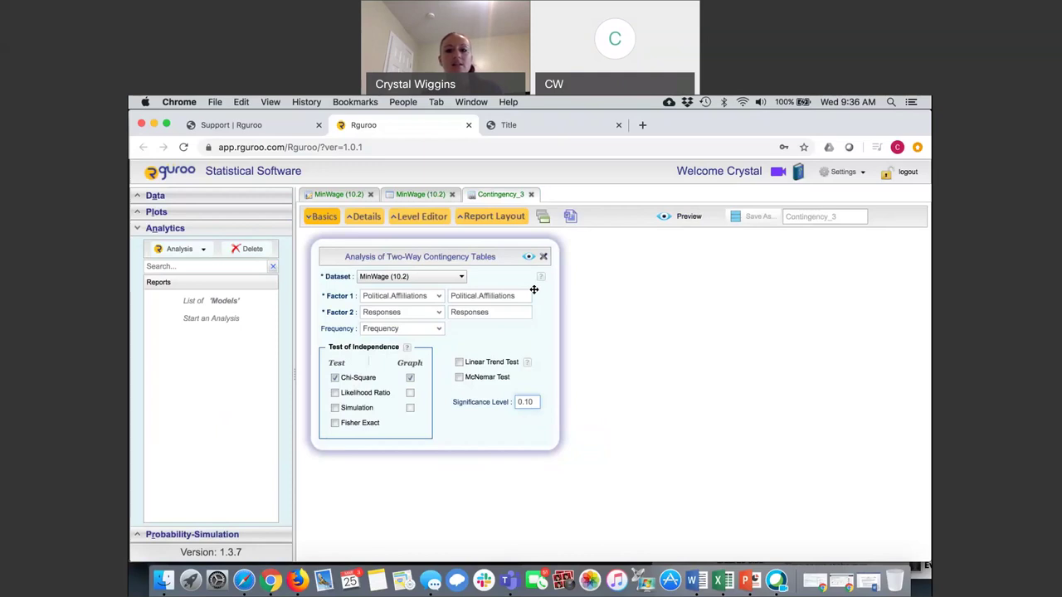
{"action": "left_click", "coordinate": [530, 258]}
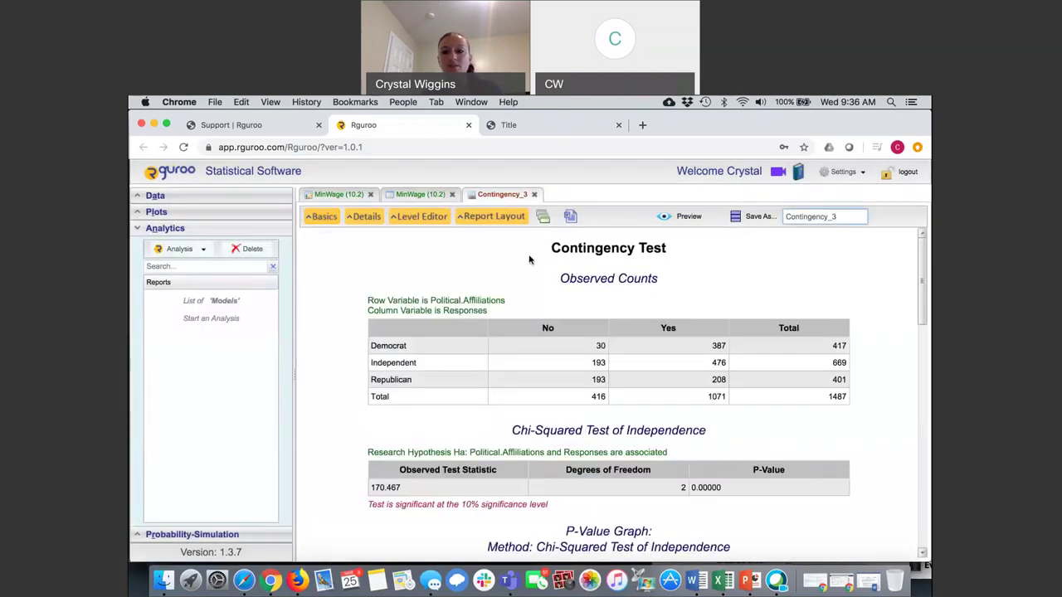
- Examine the report's observed counts, chi-squared test statistic and p-value, p-value graph and critical region graph
{"action": "scroll", "coordinate": [712, 393], "scroll_direction": "down", "scroll_amount": 3}
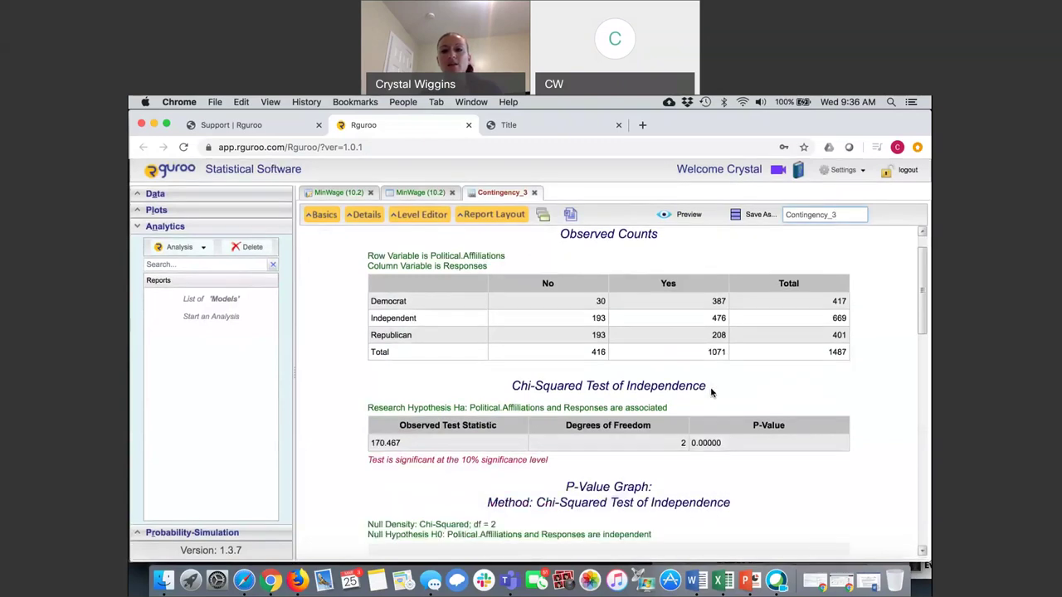
{"action": "scroll", "coordinate": [711, 392], "scroll_direction": "up", "scroll_amount": 1}
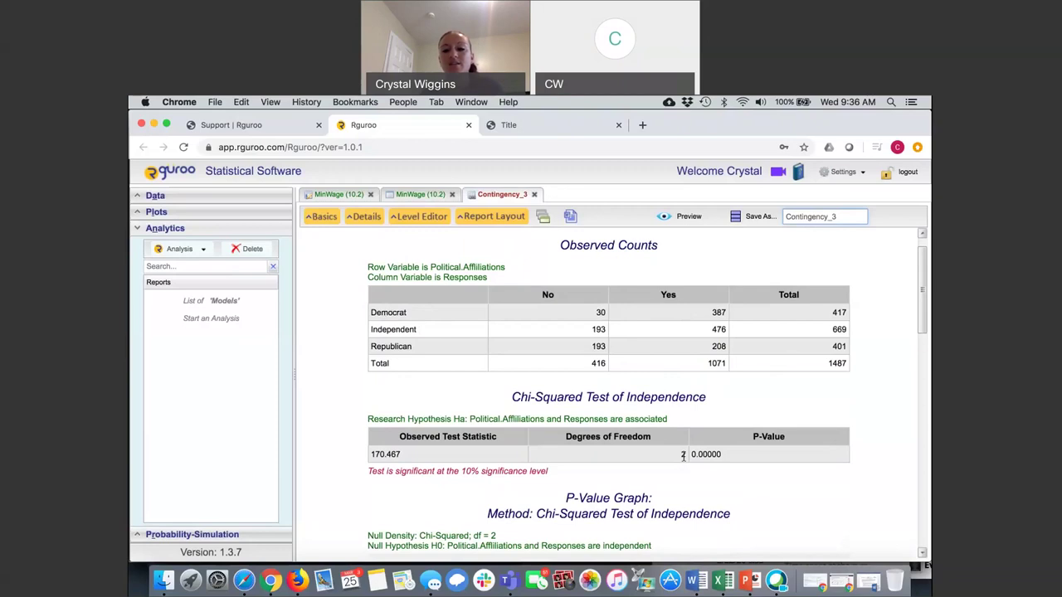
{"action": "left_click_drag", "start_coordinate": [721, 455], "coordinate": [690, 454]}
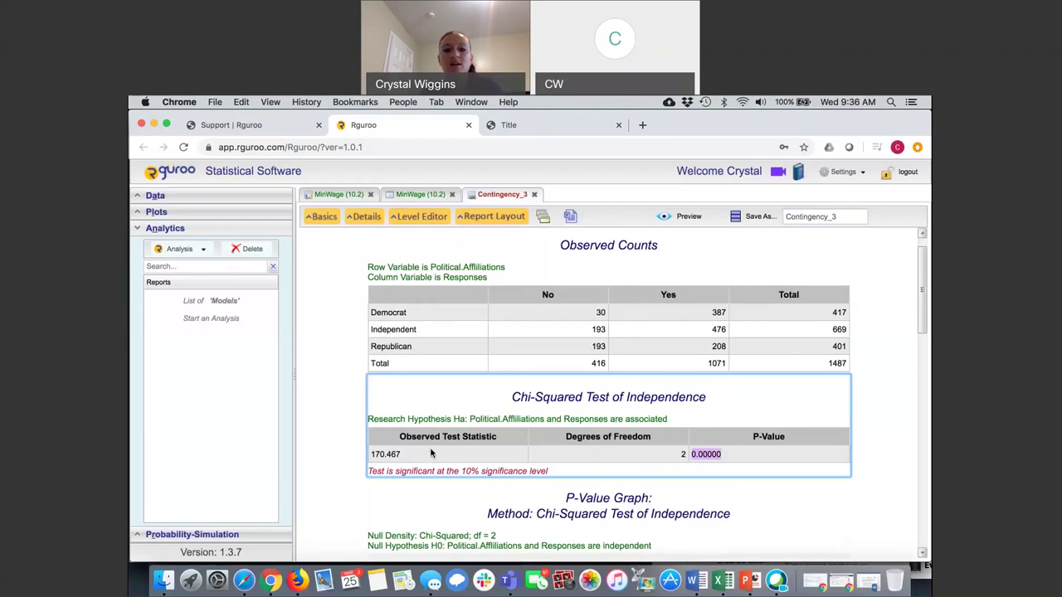
{"action": "left_click_drag", "start_coordinate": [407, 455], "coordinate": [370, 461]}
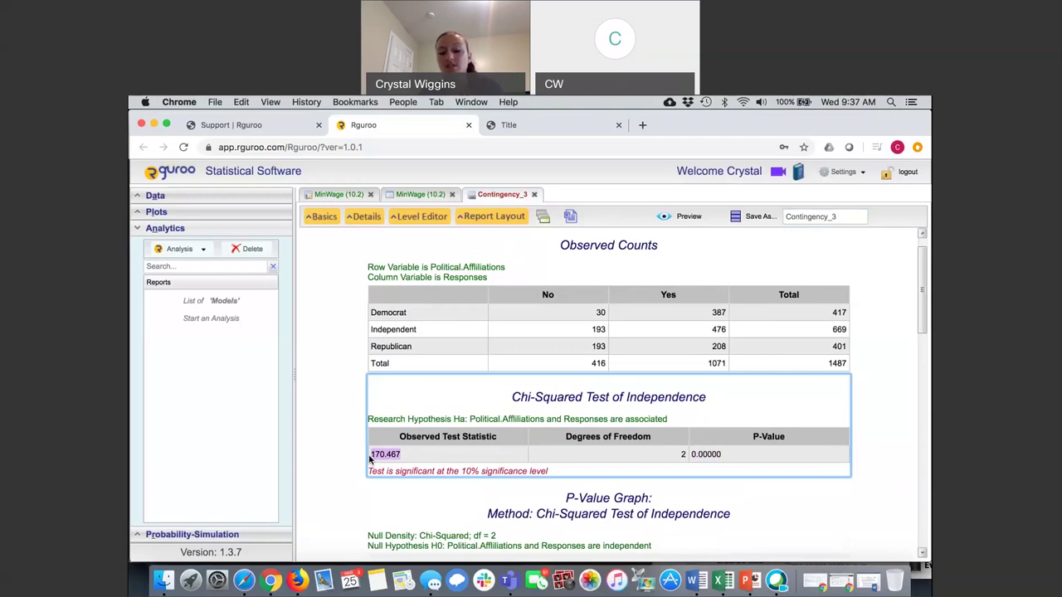
{"action": "scroll", "coordinate": [370, 459], "scroll_direction": "down", "scroll_amount": 7}
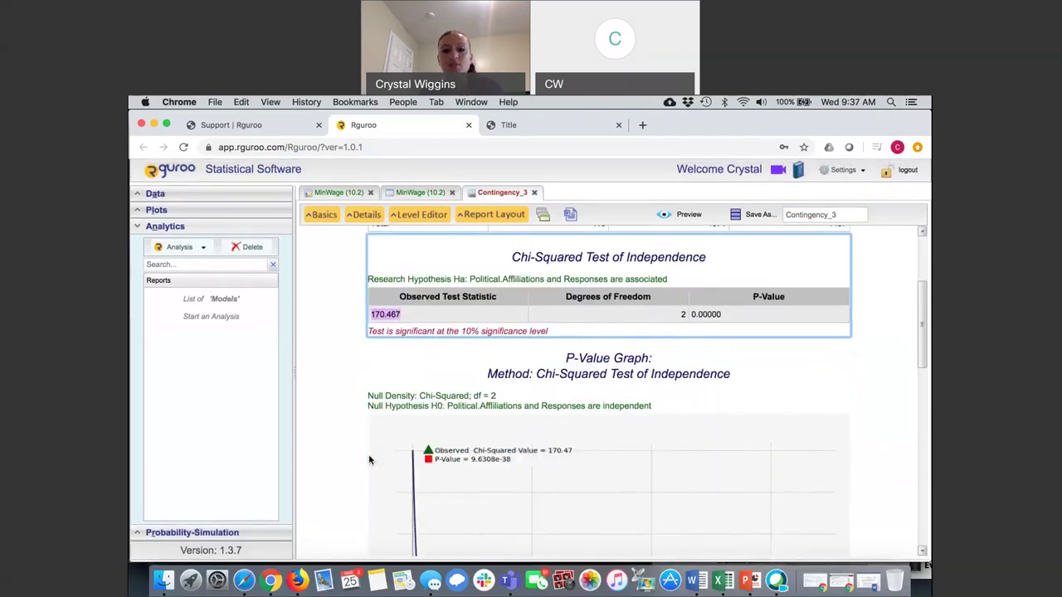
{"action": "scroll", "coordinate": [370, 461], "scroll_direction": "down", "scroll_amount": 2}
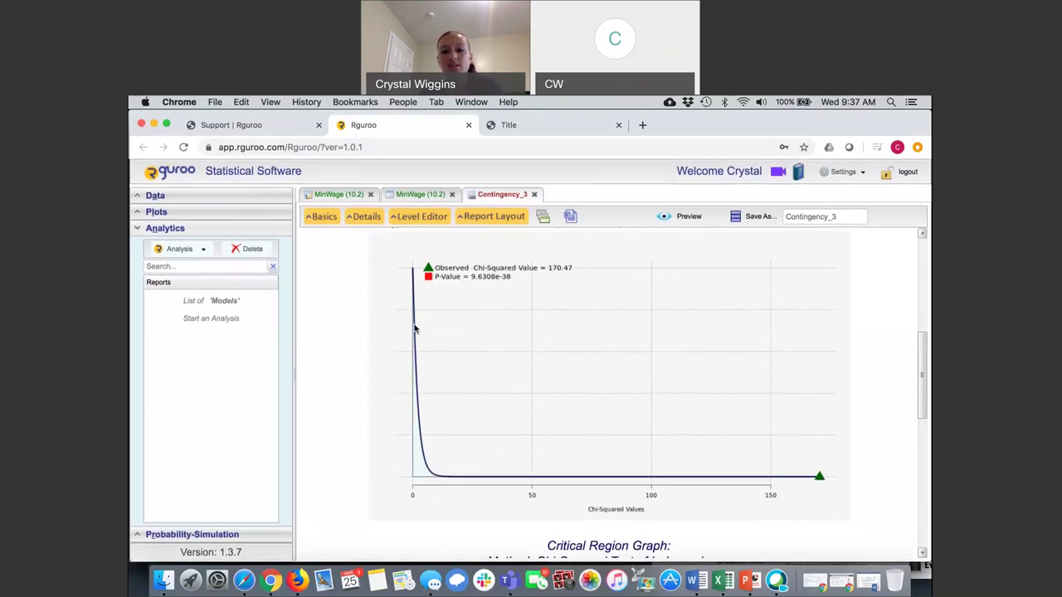
{"action": "scroll", "coordinate": [415, 324], "scroll_direction": "down", "scroll_amount": 5}
{"action": "scroll", "coordinate": [415, 324], "scroll_direction": "down", "scroll_amount": 3}
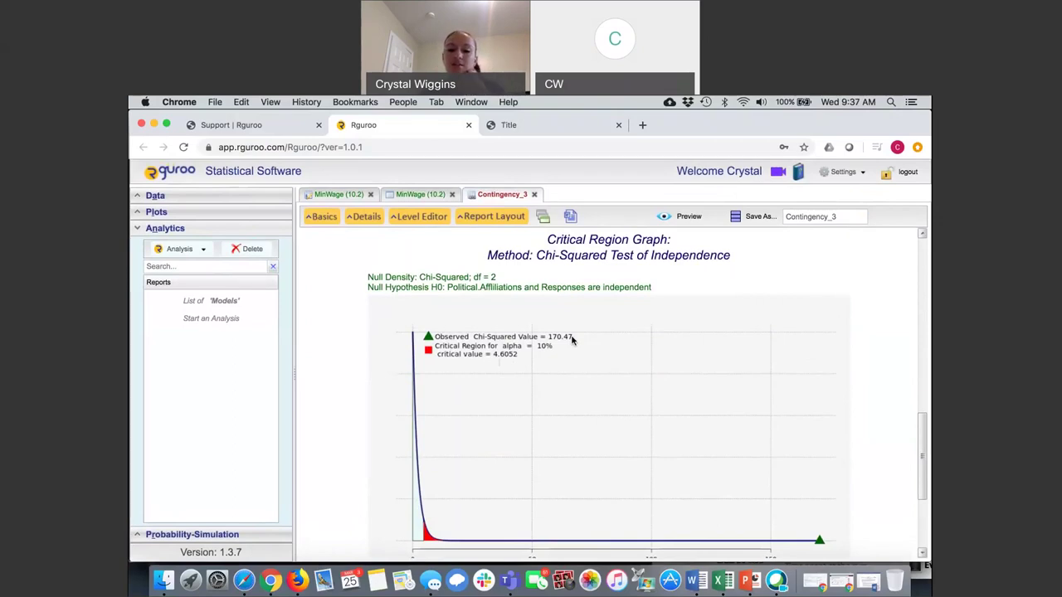
{"action": "scroll", "coordinate": [571, 340], "scroll_direction": "down", "scroll_amount": 5}
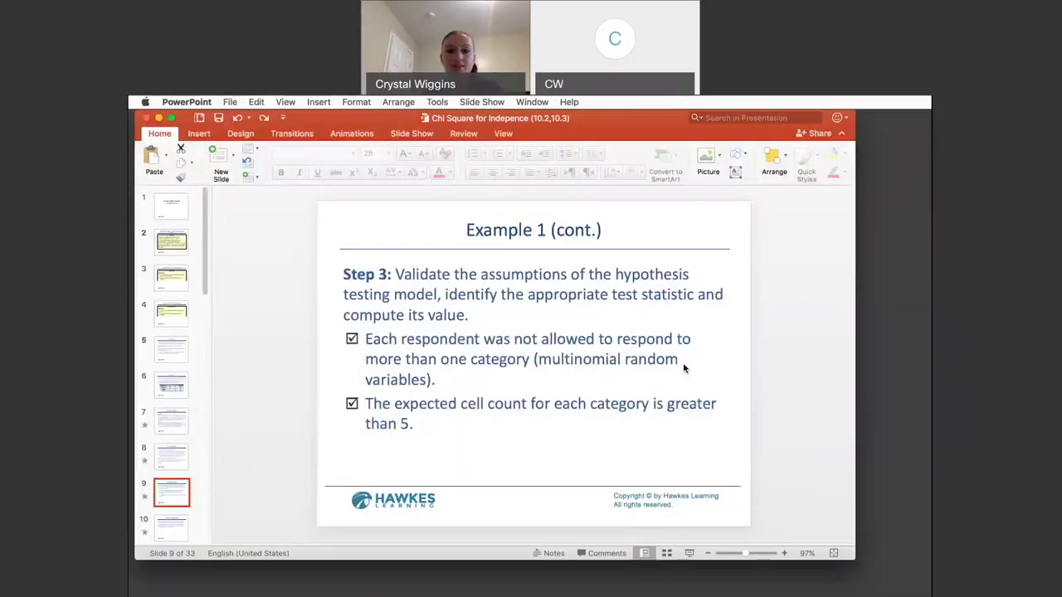
- Switch to the Chi Square presentation in PowerPoint and go to slide 10
{"action": "left_click", "coordinate": [166, 526]}
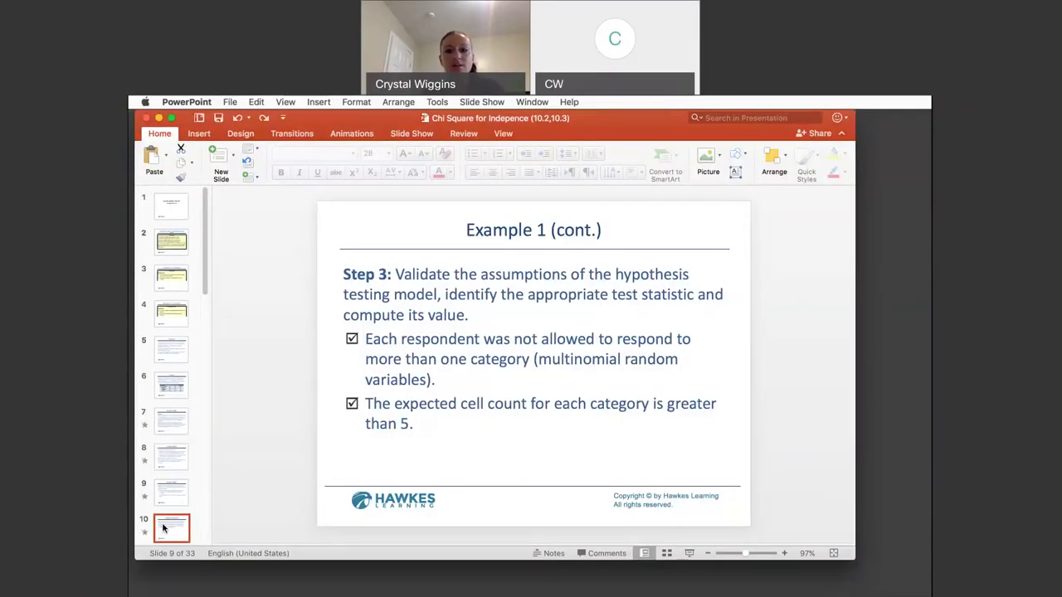
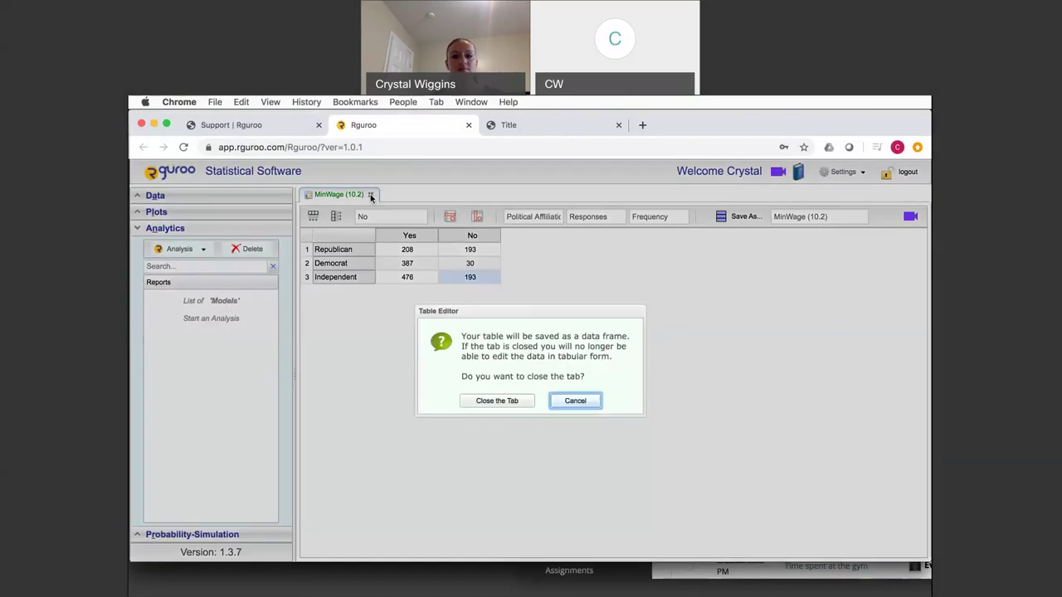
- In Rguroo, close the MinWage (10.2) table editor and create a new blank table
{"action": "left_click", "coordinate": [511, 403]}
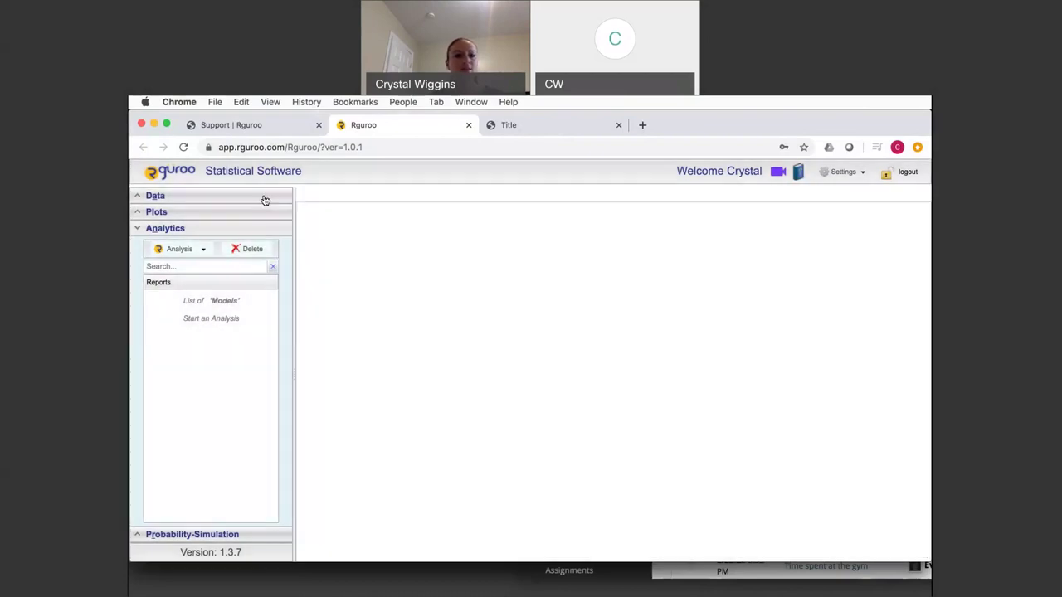
{"action": "left_click", "coordinate": [185, 196]}
{"action": "left_click", "coordinate": [197, 217]}
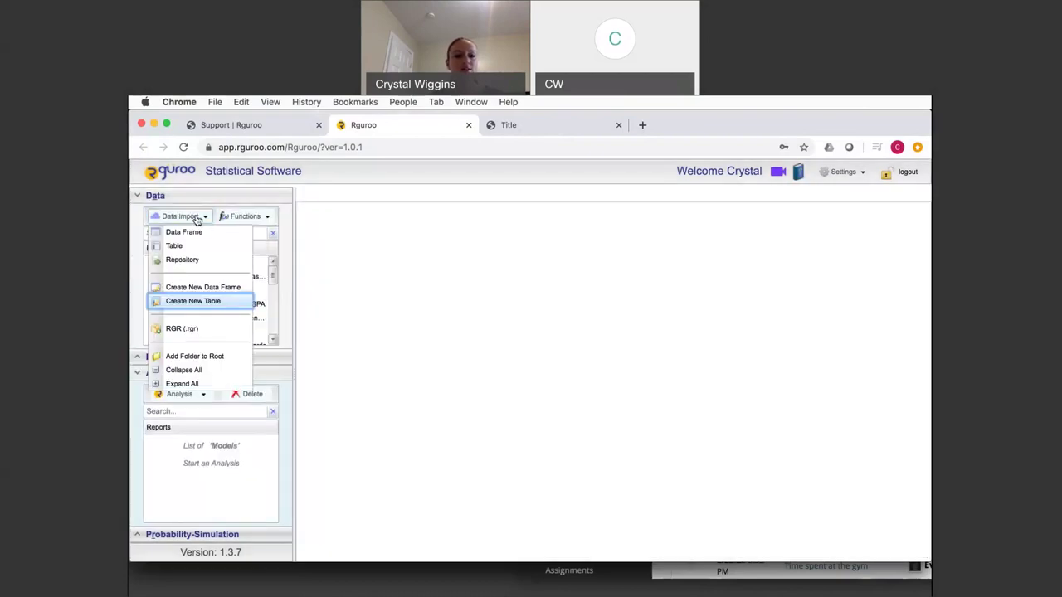
{"action": "left_click", "coordinate": [202, 302]}
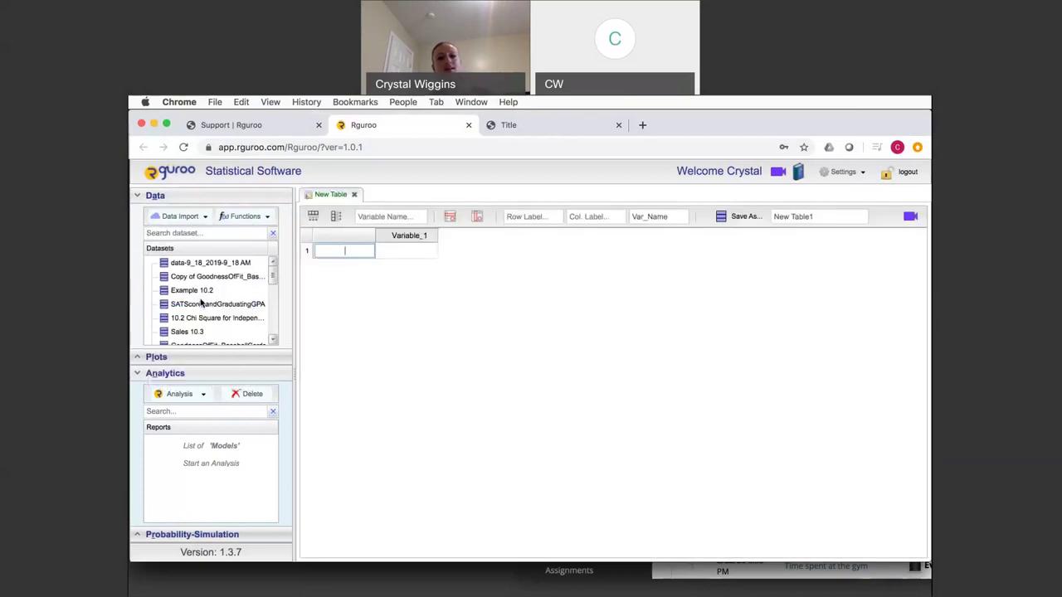
{"action": "type", "text": "Val"}
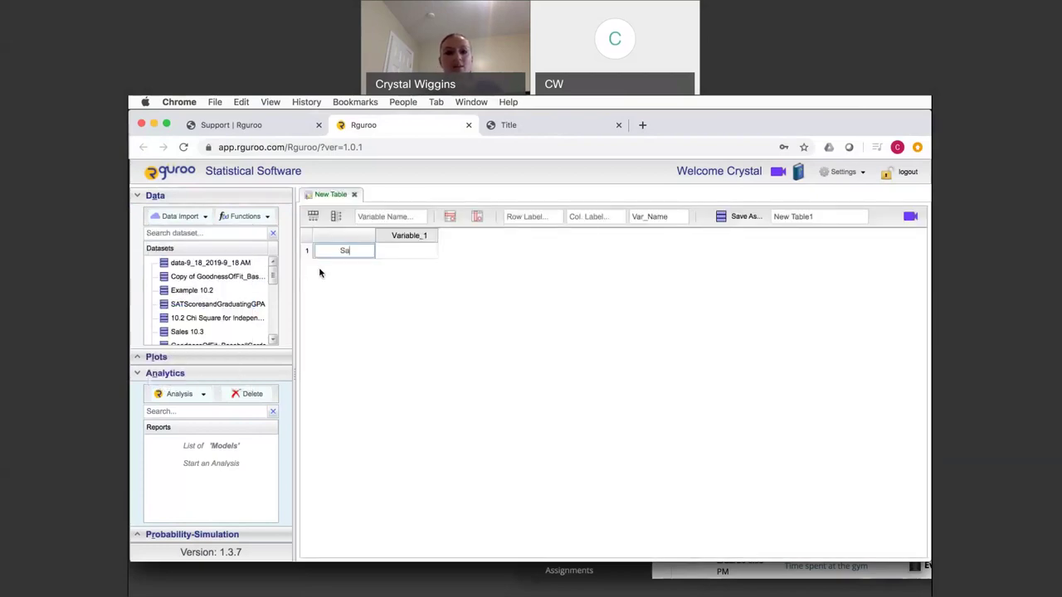
{"action": "key", "text": "BackSpace"}
{"action": "key", "text": "BackSpace"}
{"action": "key", "text": "BackSpace"}
- Rename the first data column Salesperson 1 and add three rows to make a four-row table
{"action": "left_click", "coordinate": [411, 236]}
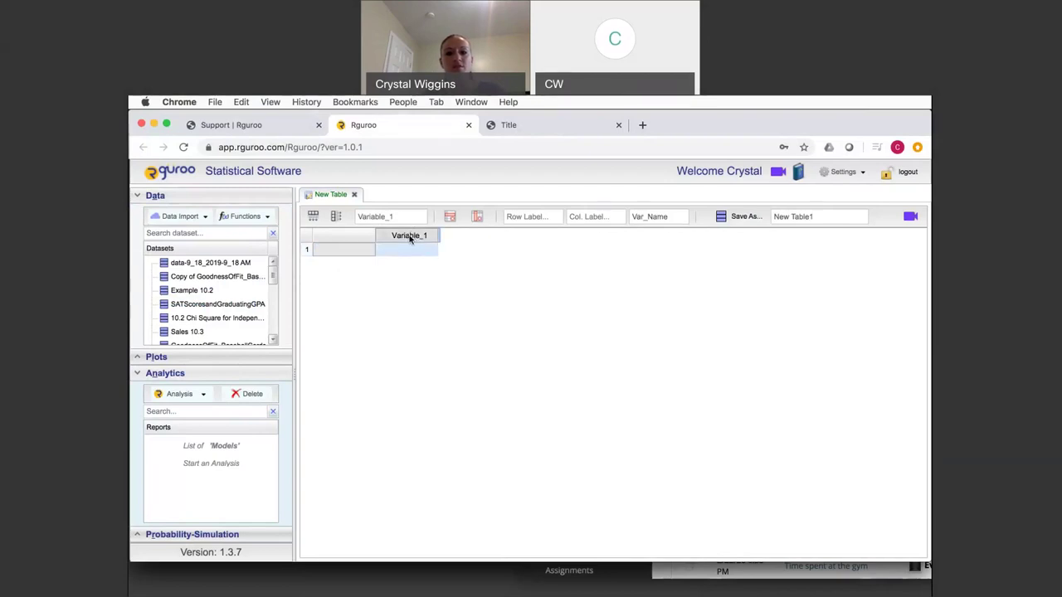
{"action": "double_click", "coordinate": [407, 215]}
{"action": "type", "text": "Salesperson 1"}
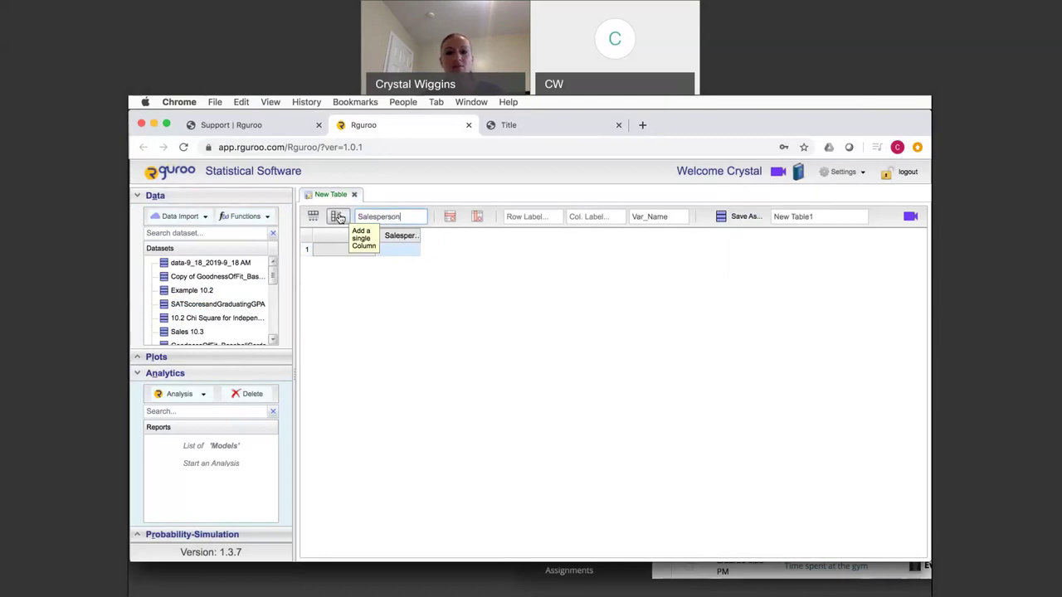
{"action": "double_click", "coordinate": [405, 249]}
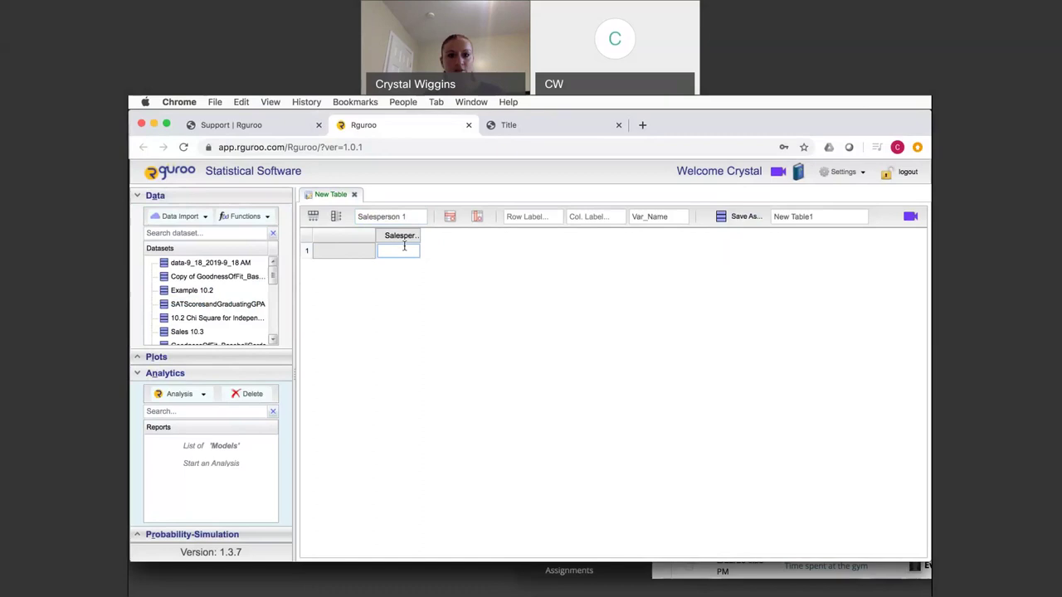
{"action": "left_click", "coordinate": [343, 218]}
{"action": "left_click", "coordinate": [342, 218]}
{"action": "left_click", "coordinate": [343, 218]}
- Fill the Salesperson 1 column with 10, 14, 13 and 12
{"action": "double_click", "coordinate": [399, 252]}
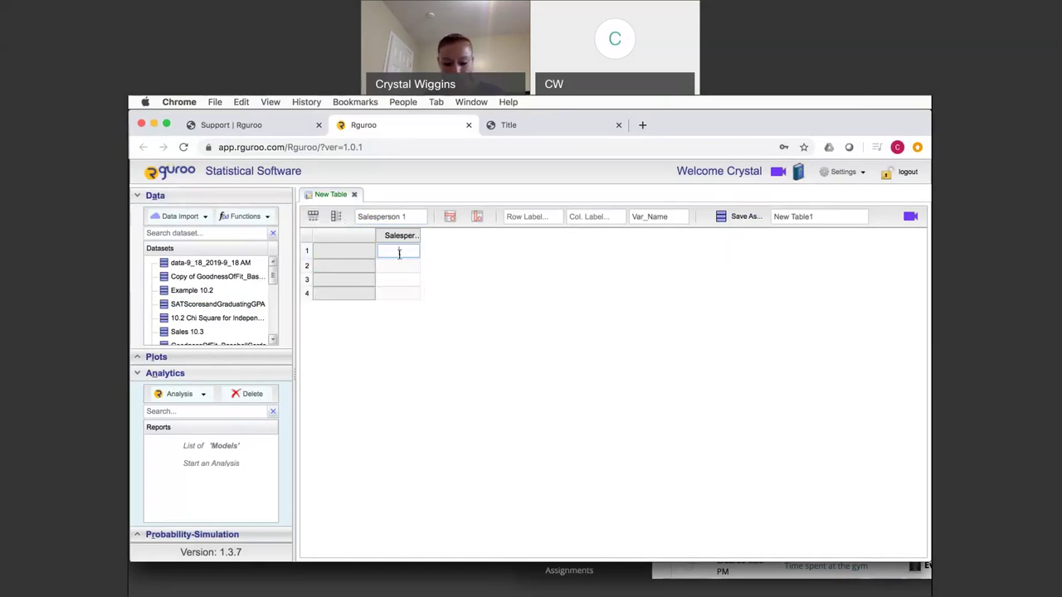
{"action": "type", "text": "10"}
{"action": "key", "text": "Return"}
{"action": "type", "text": "14"}
{"action": "key", "text": "Return"}
{"action": "type", "text": "13"}
{"action": "key", "text": "Return"}
{"action": "type", "text": "12"}
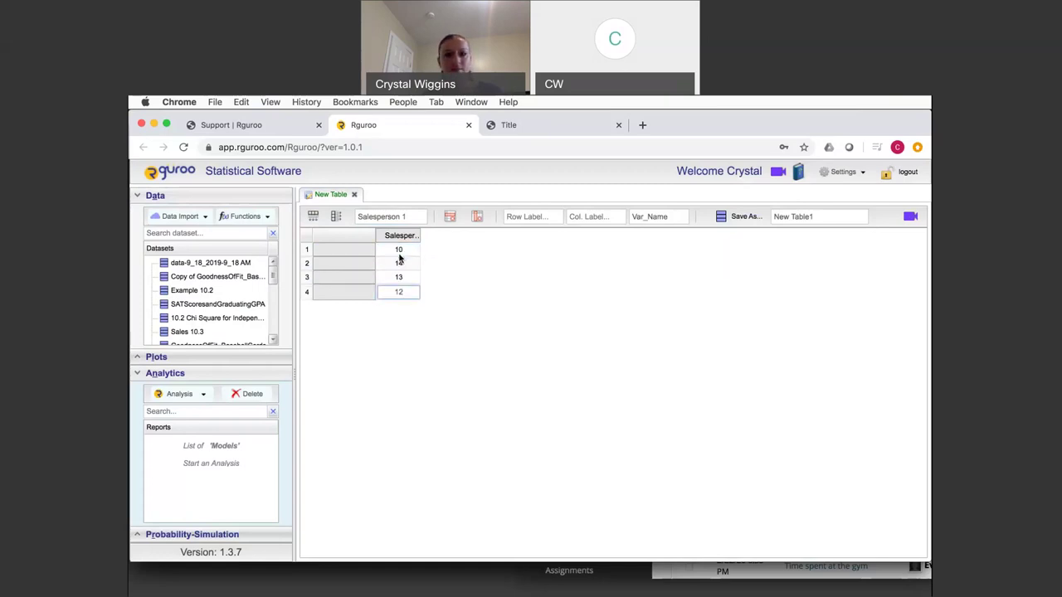
- Add two more columns to the table and name them Salesperson 2 and Salesperson 3
{"action": "left_click", "coordinate": [336, 217]}
{"action": "left_click", "coordinate": [336, 216]}
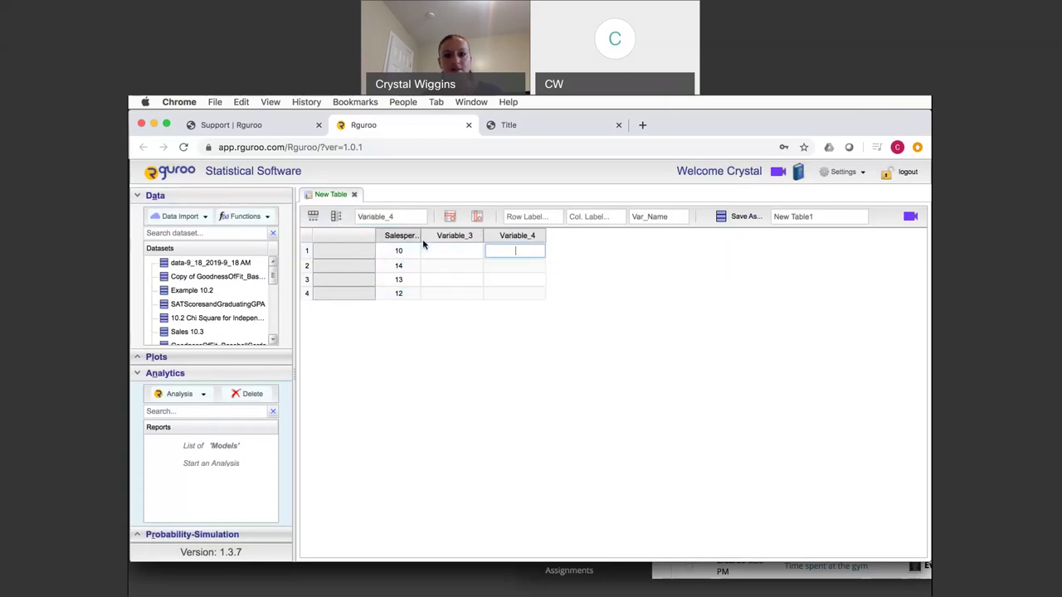
{"action": "left_click", "coordinate": [422, 239]}
{"action": "double_click", "coordinate": [403, 214]}
{"action": "type", "text": "Salesperson 2"}
{"action": "key", "text": "Return"}
{"action": "double_click", "coordinate": [396, 215]}
{"action": "type", "text": "Salesperson 3"}
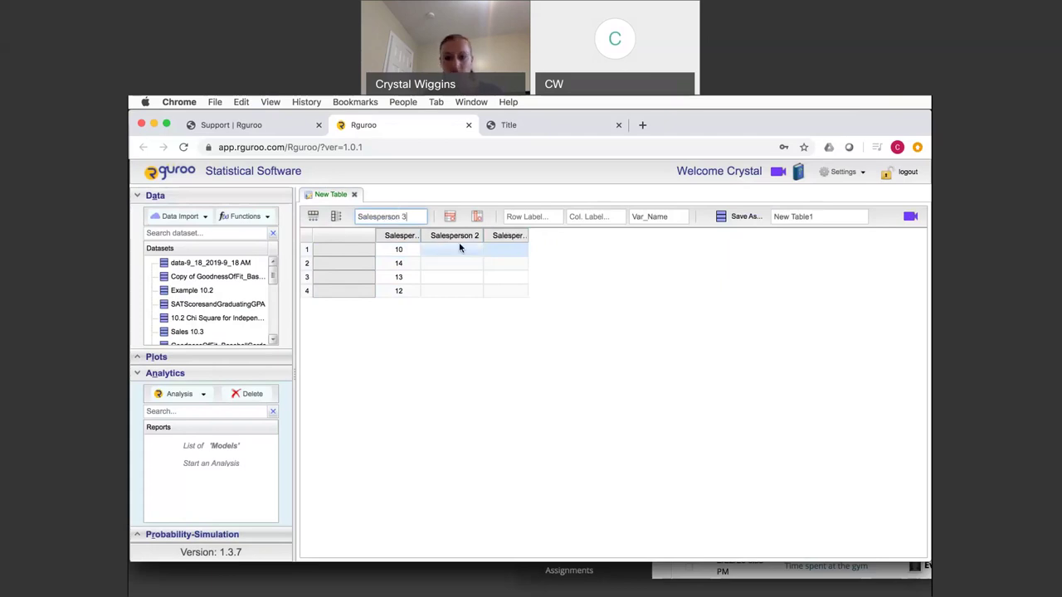
- Fill the Salesperson 2 column with 11, 16, 14 and 15
{"action": "double_click", "coordinate": [460, 247]}
{"action": "type", "text": "11"}
{"action": "key", "text": "Return"}
{"action": "type", "text": "16"}
{"action": "key", "text": "Return"}
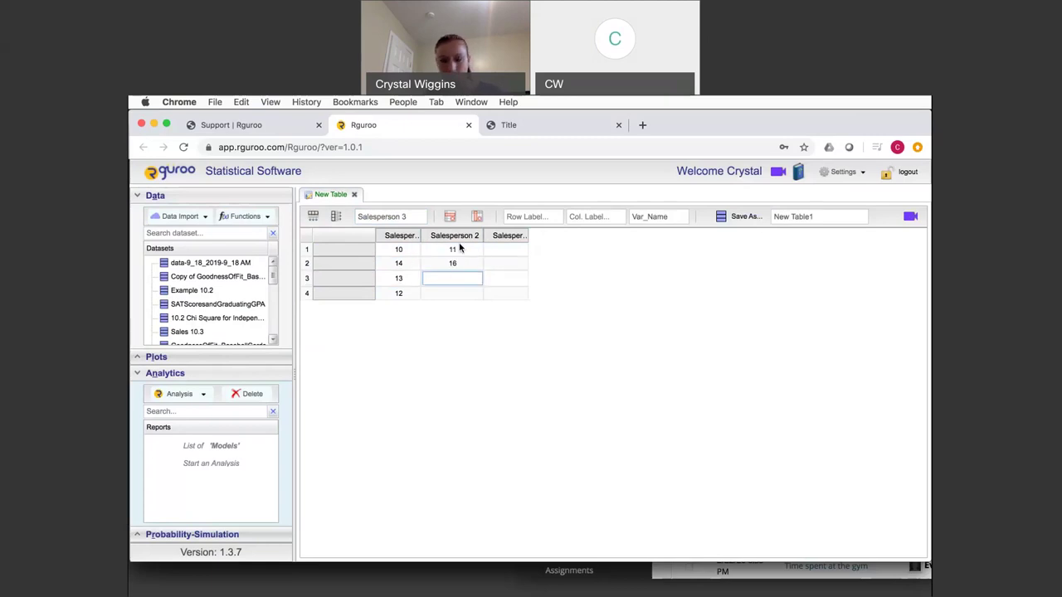
{"action": "type", "text": "14"}
{"action": "key", "text": "Return"}
{"action": "type", "text": "15"}
- Fill the Salesperson 3 column with 11, 13, 12 and 15
{"action": "double_click", "coordinate": [516, 248]}
{"action": "type", "text": "11"}
{"action": "key", "text": "Return"}
{"action": "type", "text": "13"}
{"action": "key", "text": "Return"}
{"action": "type", "text": "12"}
{"action": "key", "text": "Return"}
{"action": "type", "text": "15"}
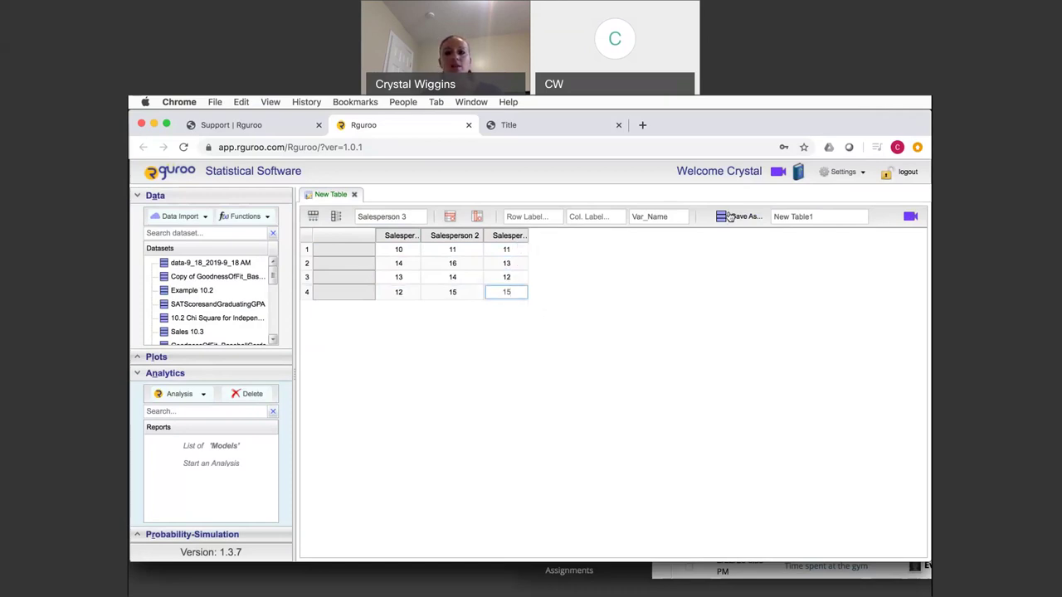
{"action": "key", "text": "Return"}
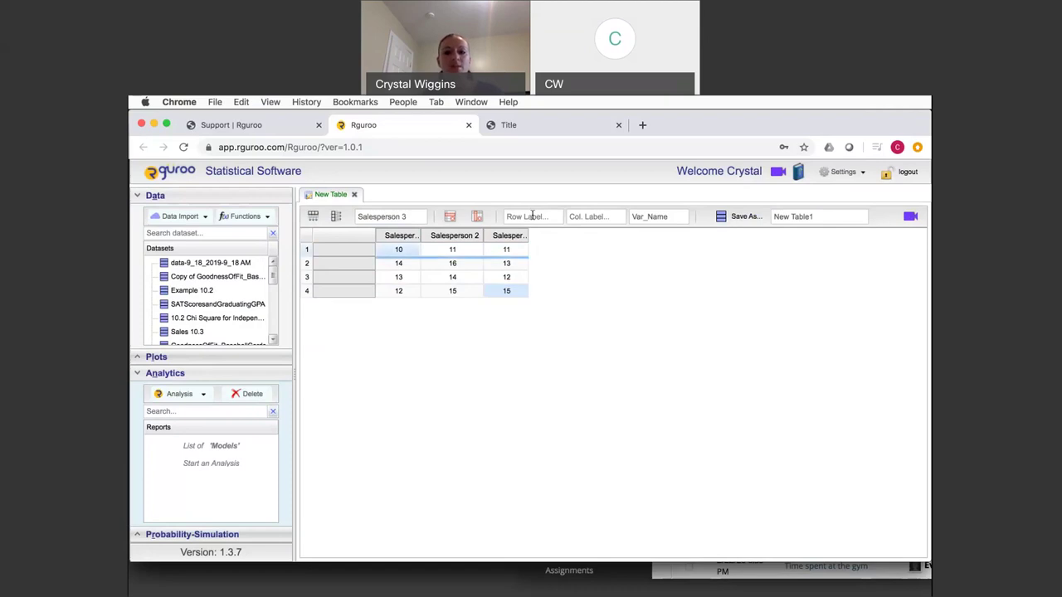
- Set the row label to Sales (in thousands), the column label to Salespersons and the variable name to Frequency
{"action": "left_click", "coordinate": [533, 216]}
{"action": "type", "text": "Saels"}
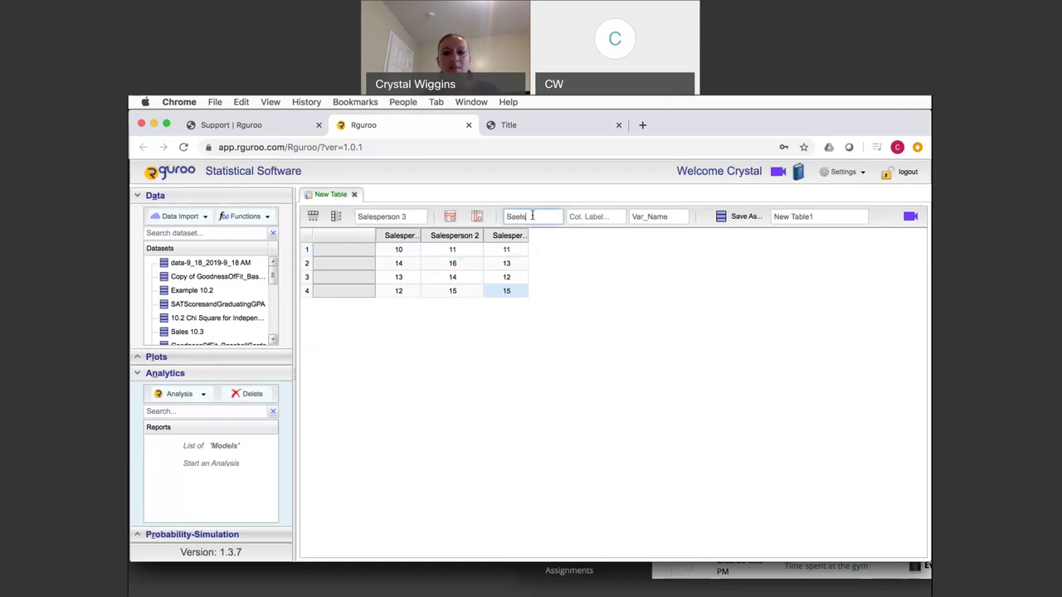
{"action": "type", "text": "les"}
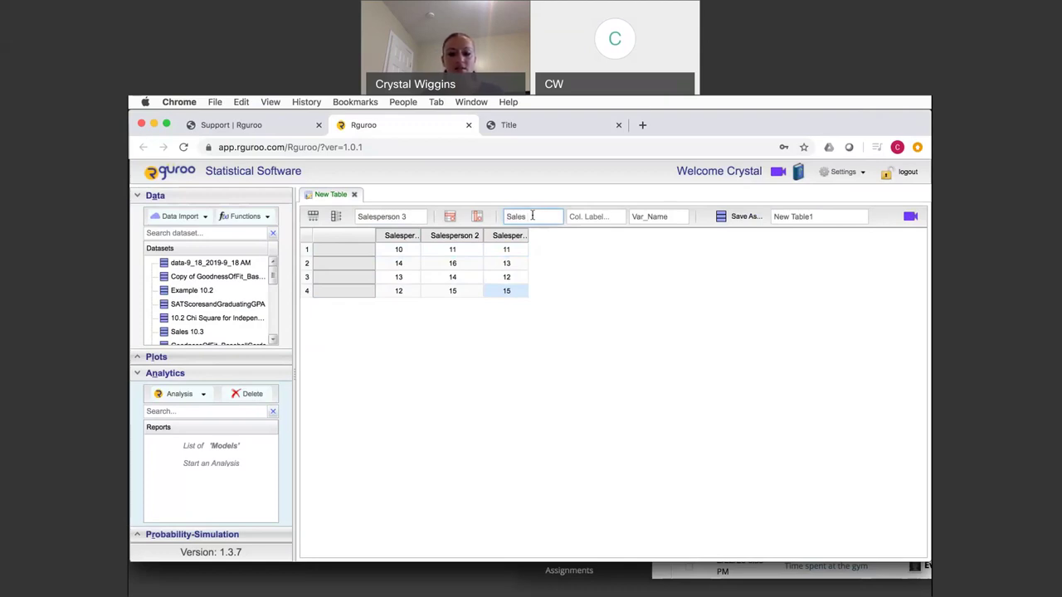
{"action": "type", "text": " (in thousands"}
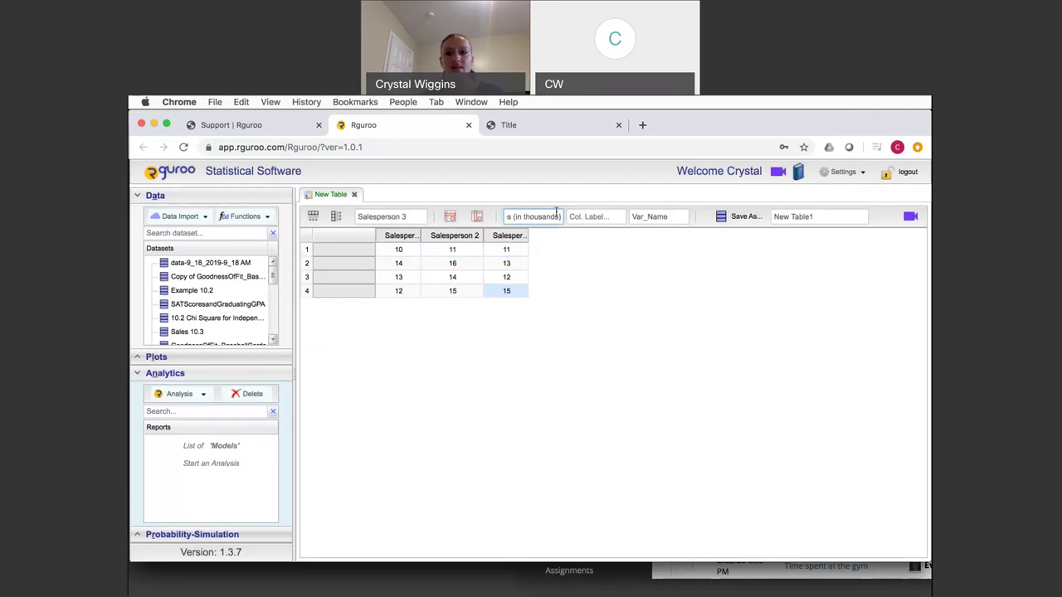
{"action": "left_click", "coordinate": [609, 215]}
{"action": "type", "text": "Salespersons"}
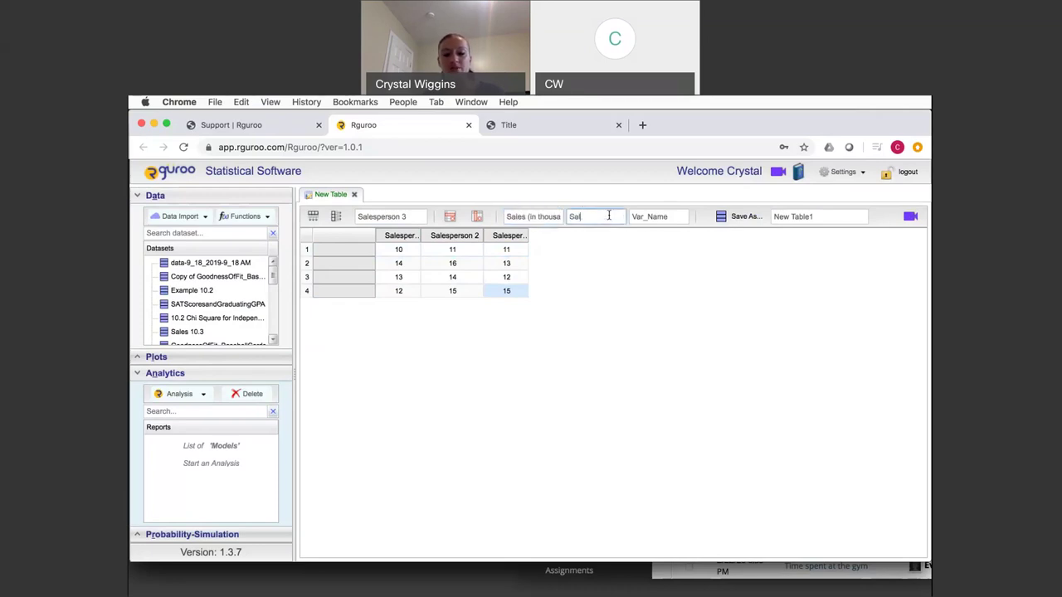
{"action": "left_click", "coordinate": [664, 217]}
{"action": "double_click", "coordinate": [665, 217]}
{"action": "type", "text": "Frequency"}
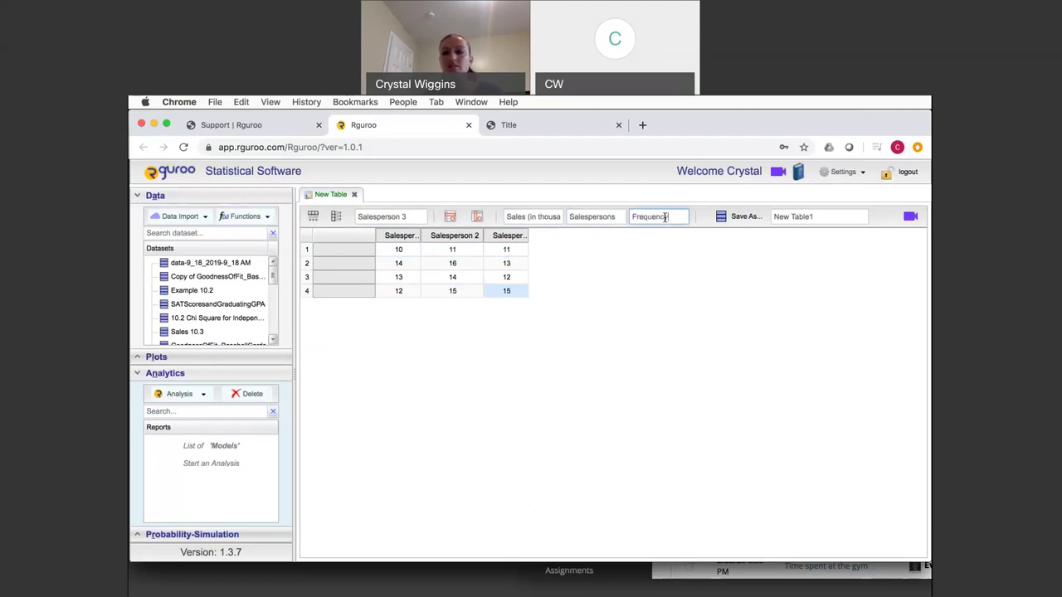
- Name the table Salespersons (10.3) and try to save it as a dataset
{"action": "left_click", "coordinate": [799, 217]}
{"action": "double_click", "coordinate": [802, 218]}
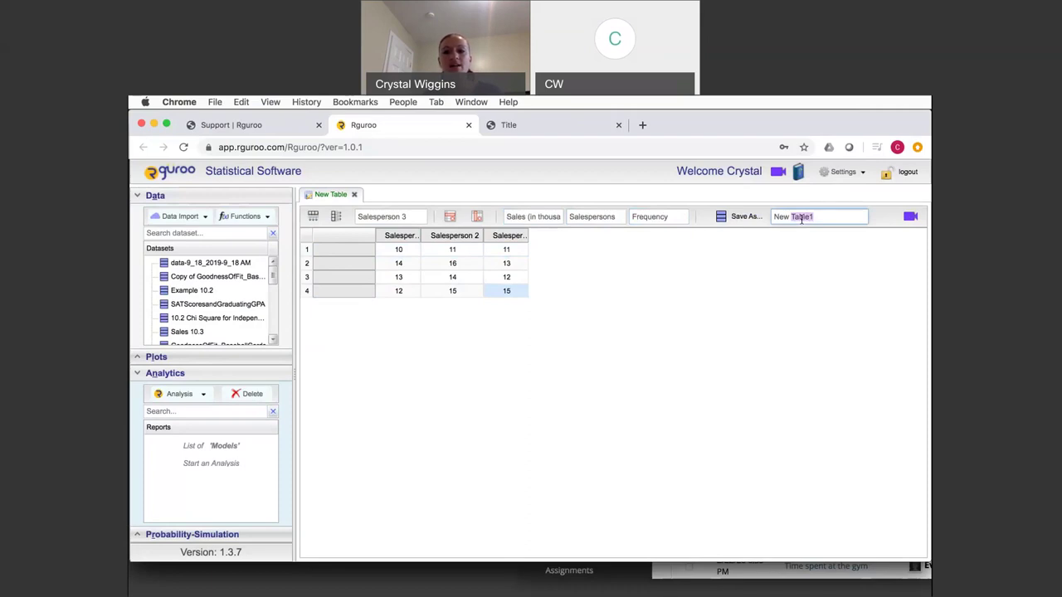
{"action": "triple_click", "coordinate": [820, 216]}
{"action": "type", "text": "Sales"}
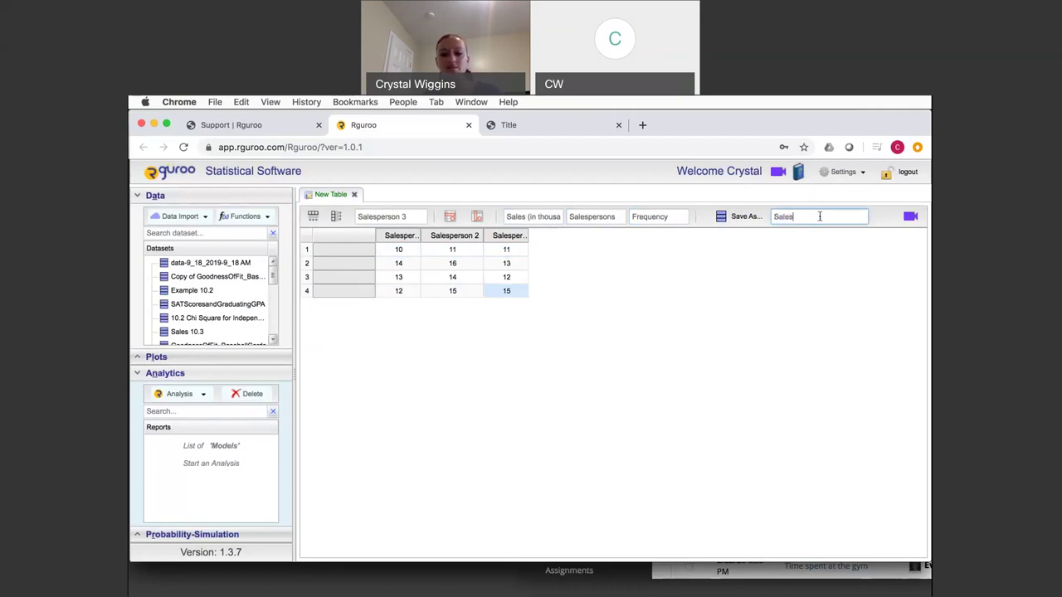
{"action": "type", "text": "persons (10.3)"}
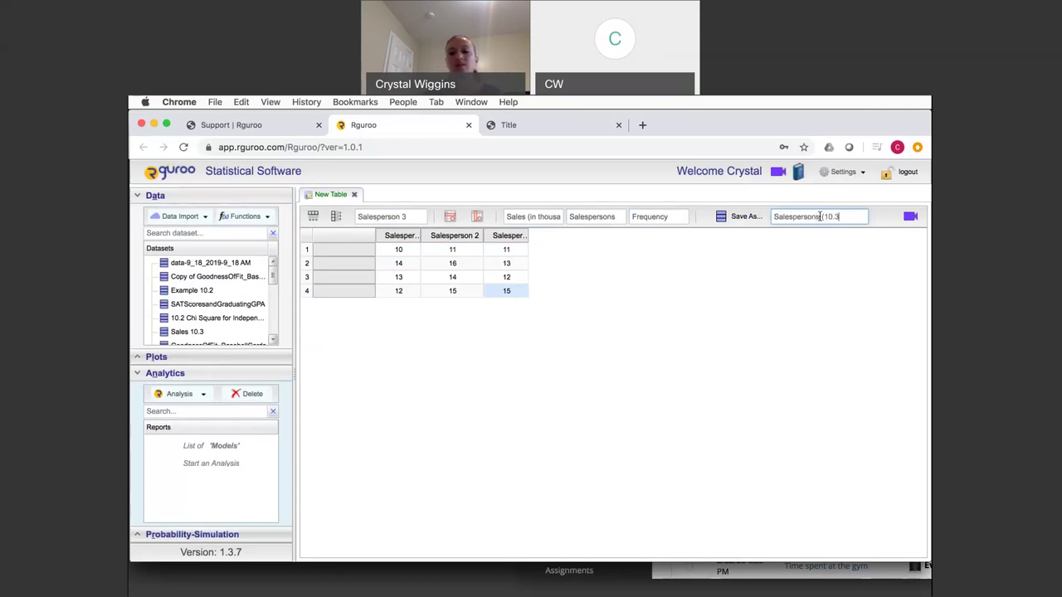
{"action": "left_click", "coordinate": [745, 217]}
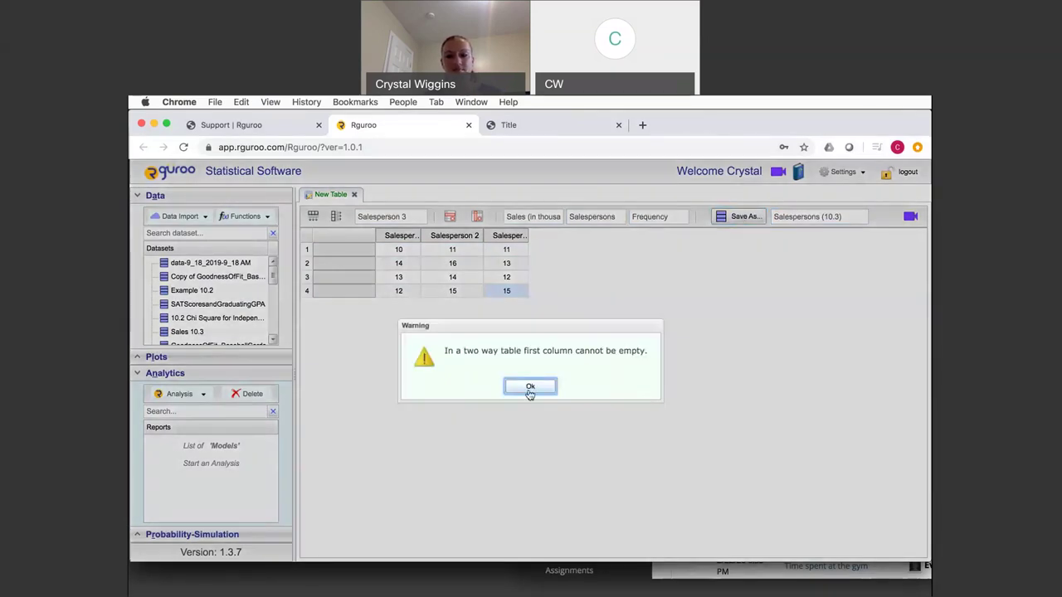
{"action": "left_click", "coordinate": [530, 387]}
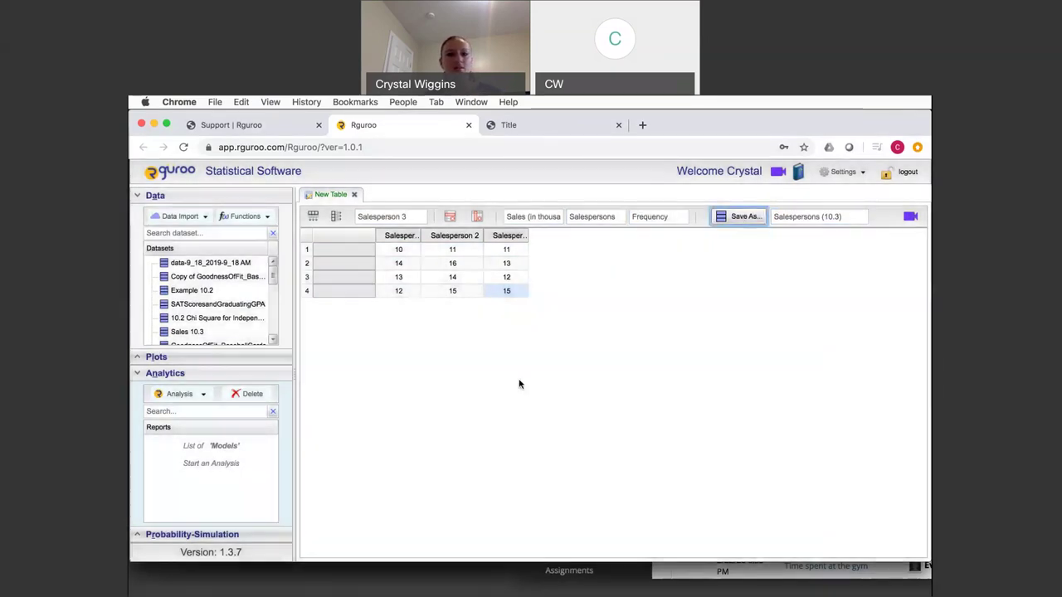
- Label the four table rows Sales 1, Sales 2, Sales 3 and Sales 4
{"action": "left_click", "coordinate": [355, 251]}
{"action": "type", "text": "Sa"}
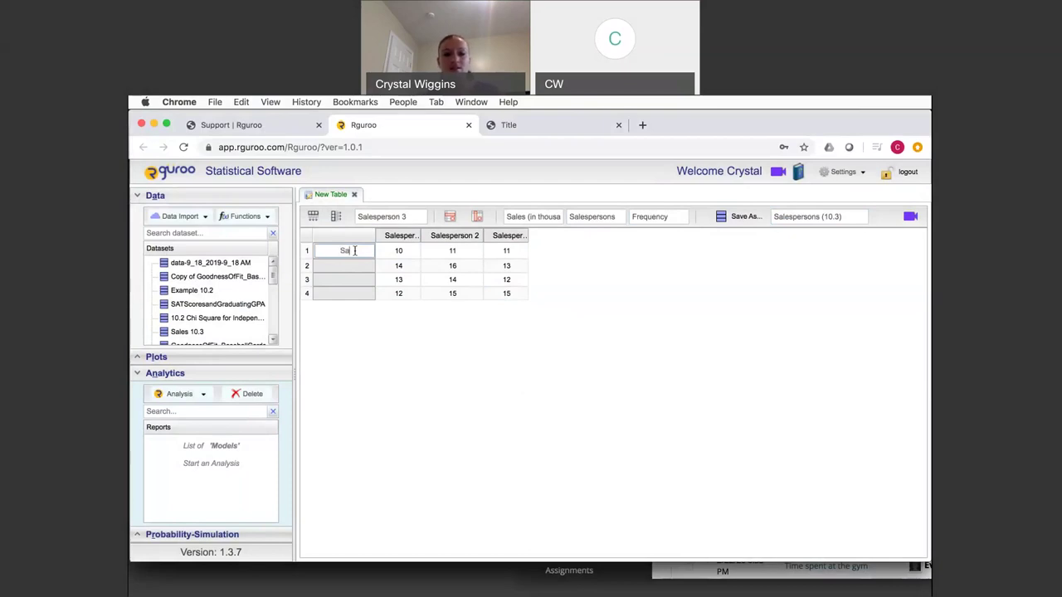
{"action": "type", "text": "les 1"}
{"action": "left_click", "coordinate": [353, 265]}
{"action": "type", "text": "Sales 2"}
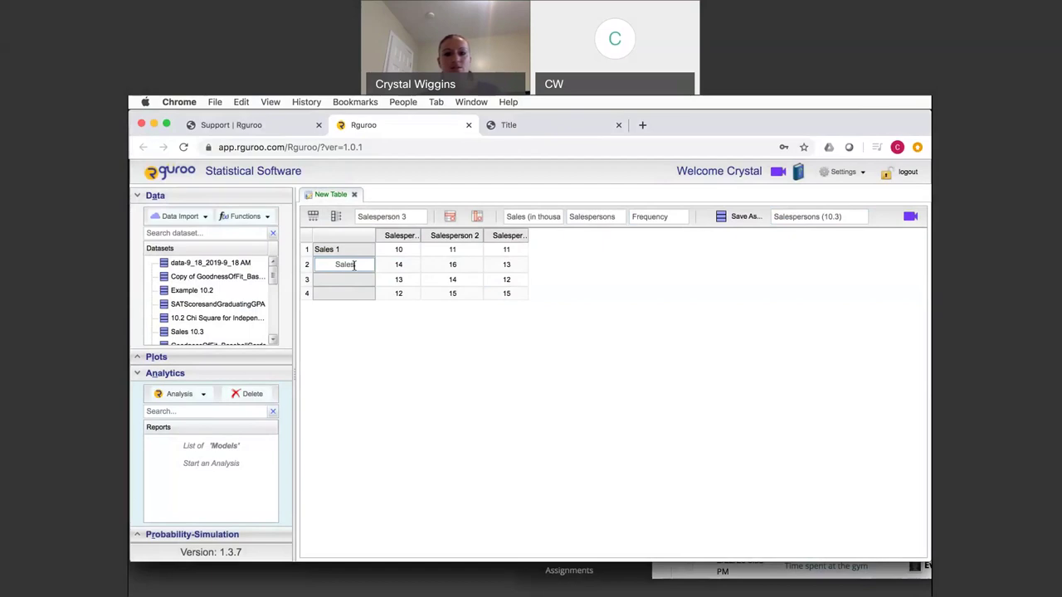
{"action": "left_click", "coordinate": [351, 280]}
{"action": "type", "text": "Sales 3"}
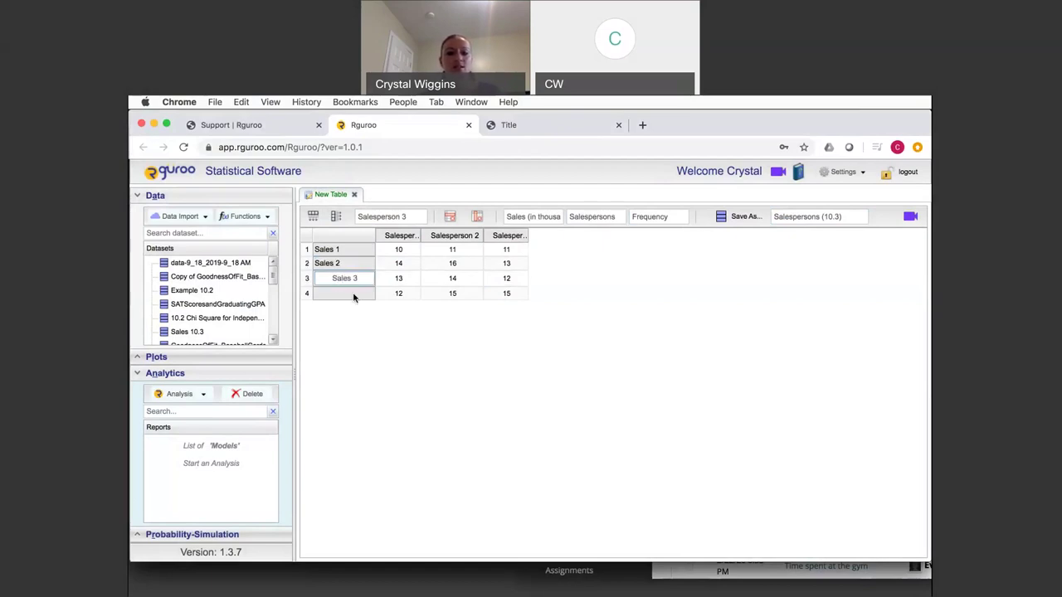
{"action": "left_click", "coordinate": [352, 292]}
{"action": "type", "text": "Sales 4"}
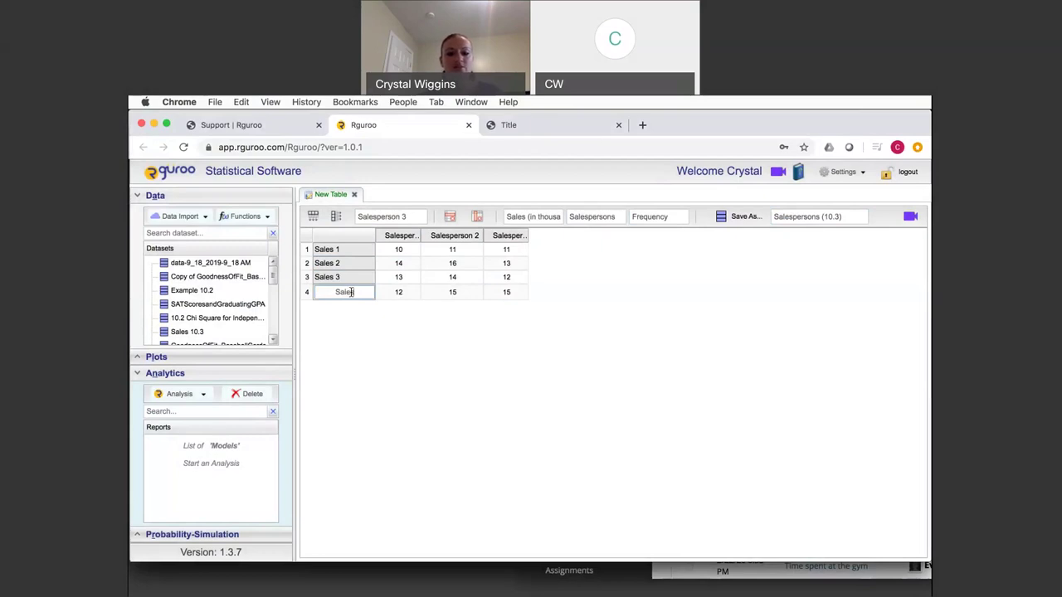
{"action": "left_click", "coordinate": [569, 301]}
- Save the labelled table and open the saved Salespersons (10.3) dataset
{"action": "left_click", "coordinate": [742, 217]}
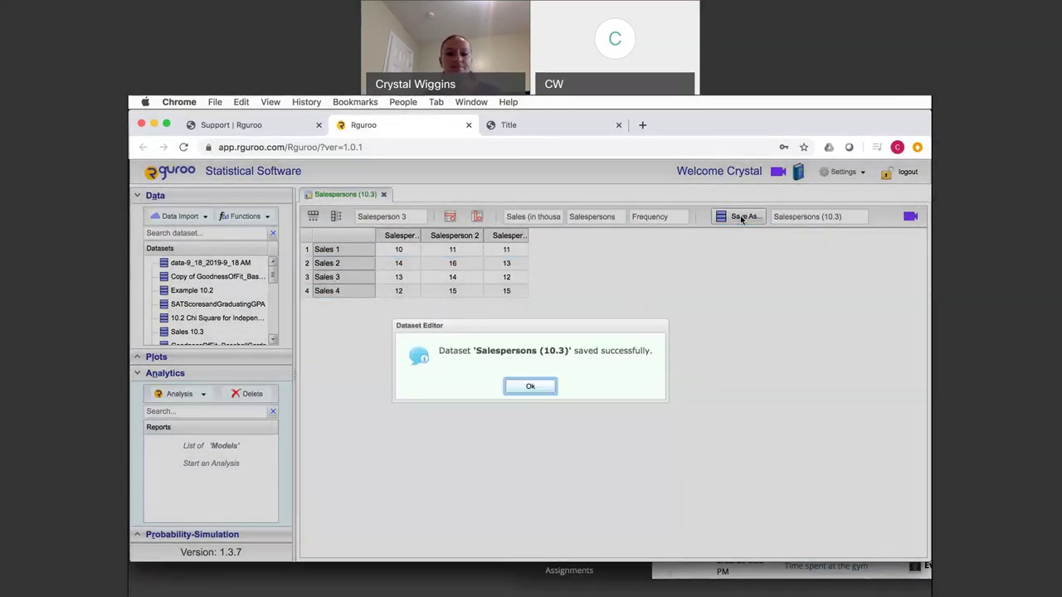
{"action": "left_click", "coordinate": [541, 387]}
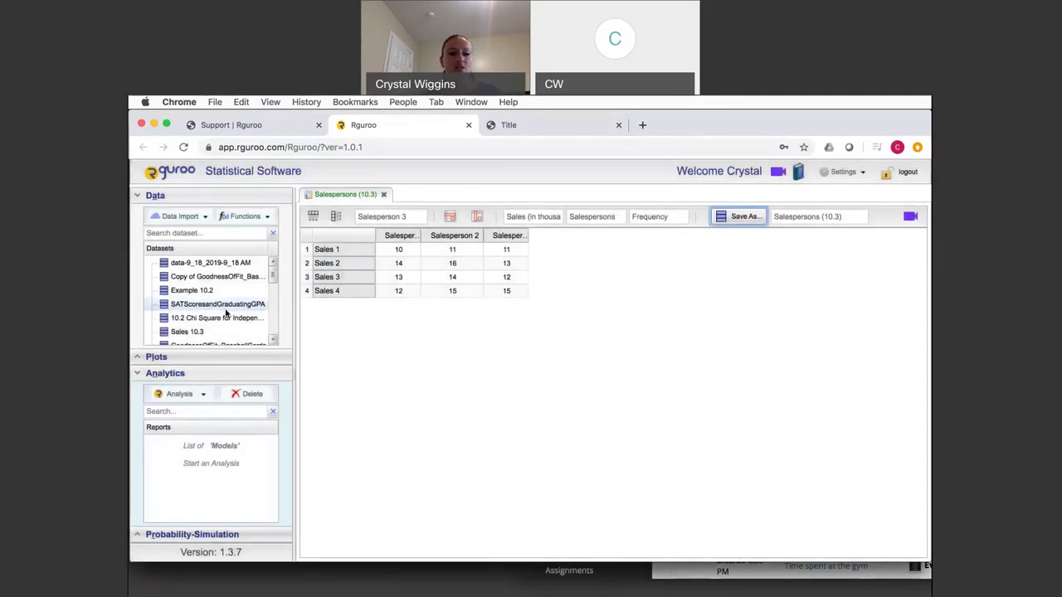
{"action": "scroll", "coordinate": [223, 307], "scroll_direction": "down", "scroll_amount": 5}
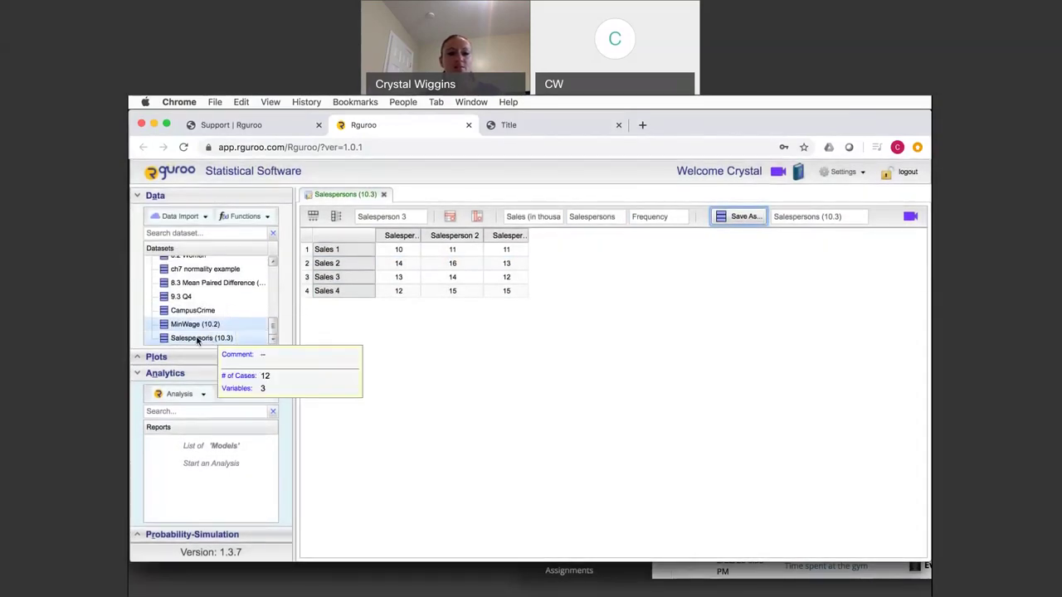
{"action": "left_click", "coordinate": [200, 340]}
{"action": "double_click", "coordinate": [198, 339]}
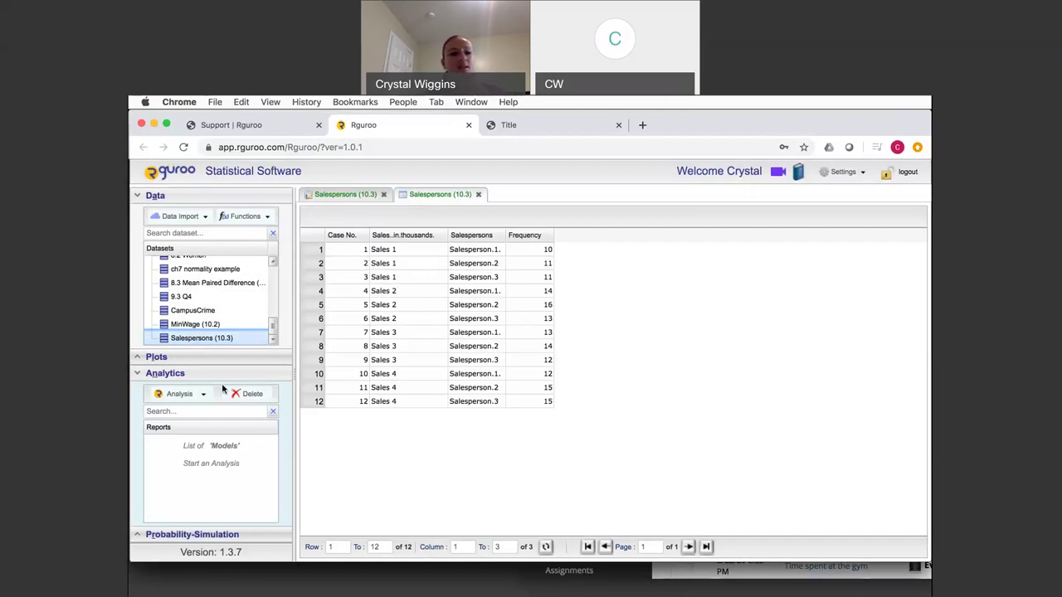
- Start an ANOVA analysis using the Salespersons (10.3) dataset
{"action": "left_click", "coordinate": [143, 199]}
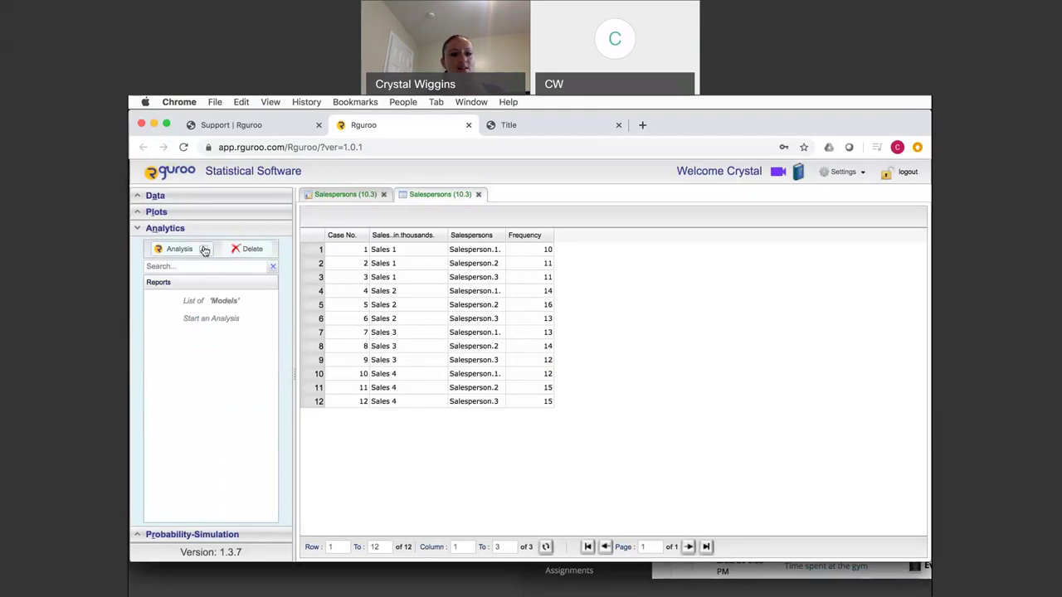
{"action": "left_click", "coordinate": [206, 250]}
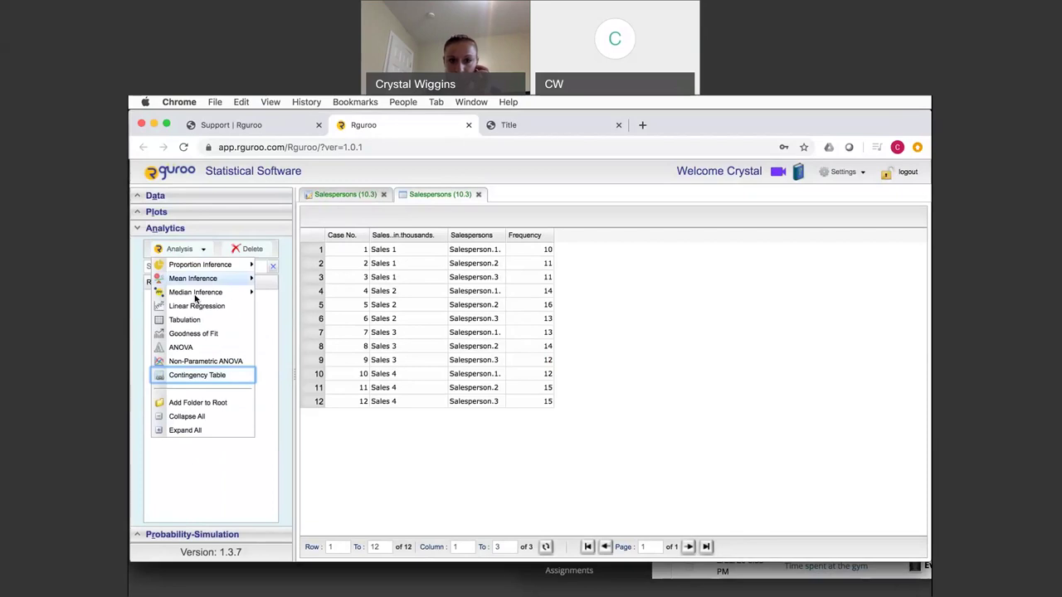
{"action": "left_click", "coordinate": [186, 354]}
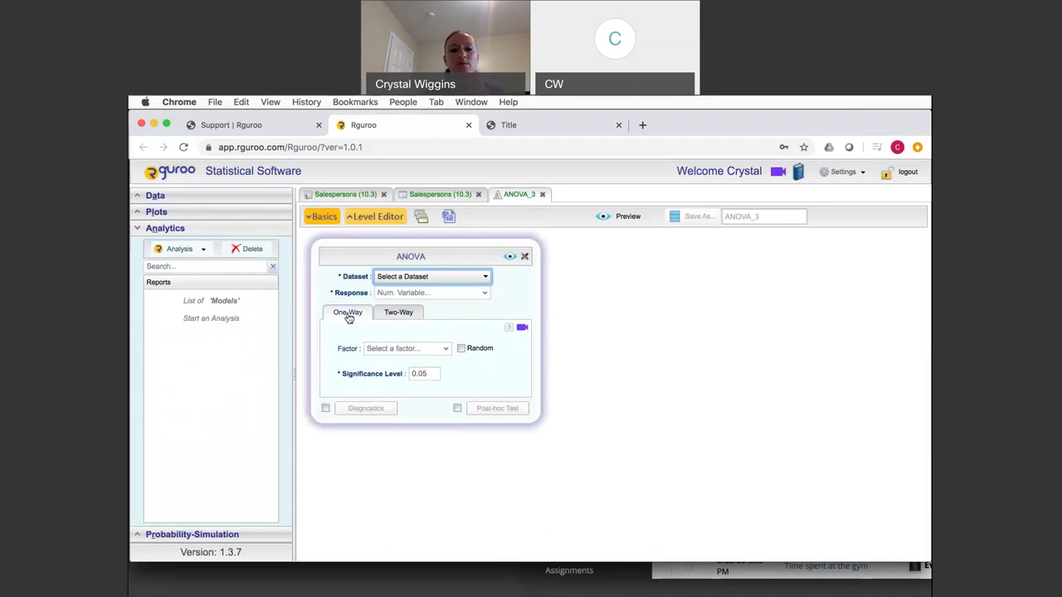
{"action": "left_click", "coordinate": [483, 280]}
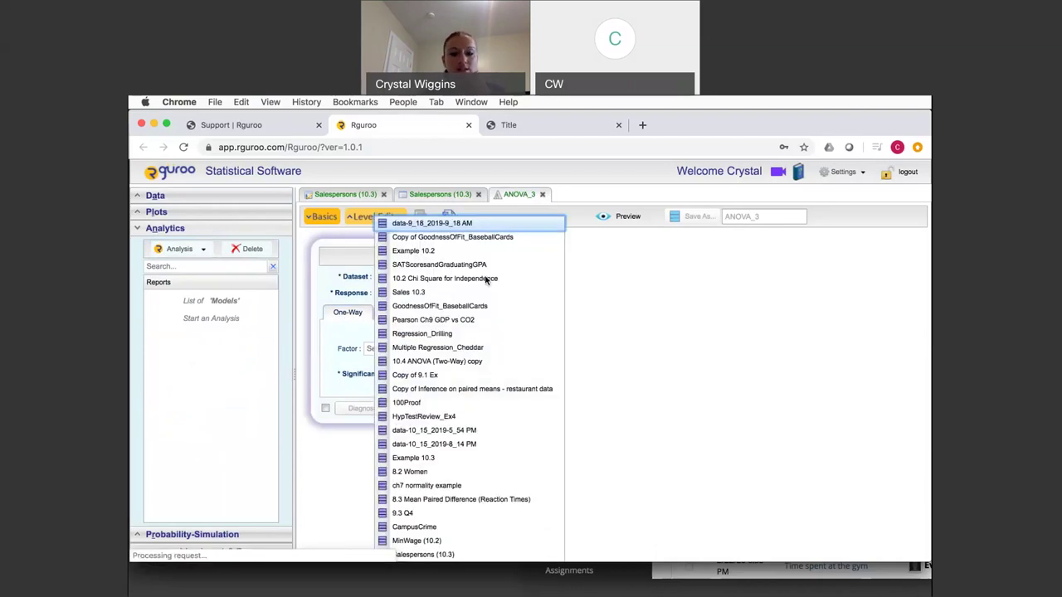
{"action": "left_click", "coordinate": [429, 555]}
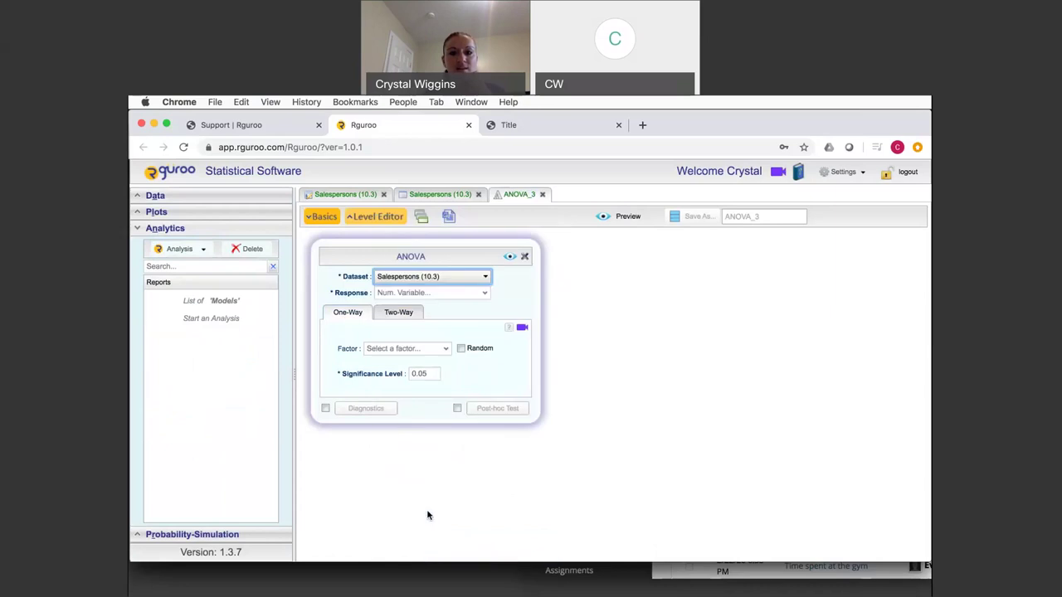
- Set the one-way ANOVA response to Frequency and the factor to Salespersons
{"action": "left_click", "coordinate": [486, 298]}
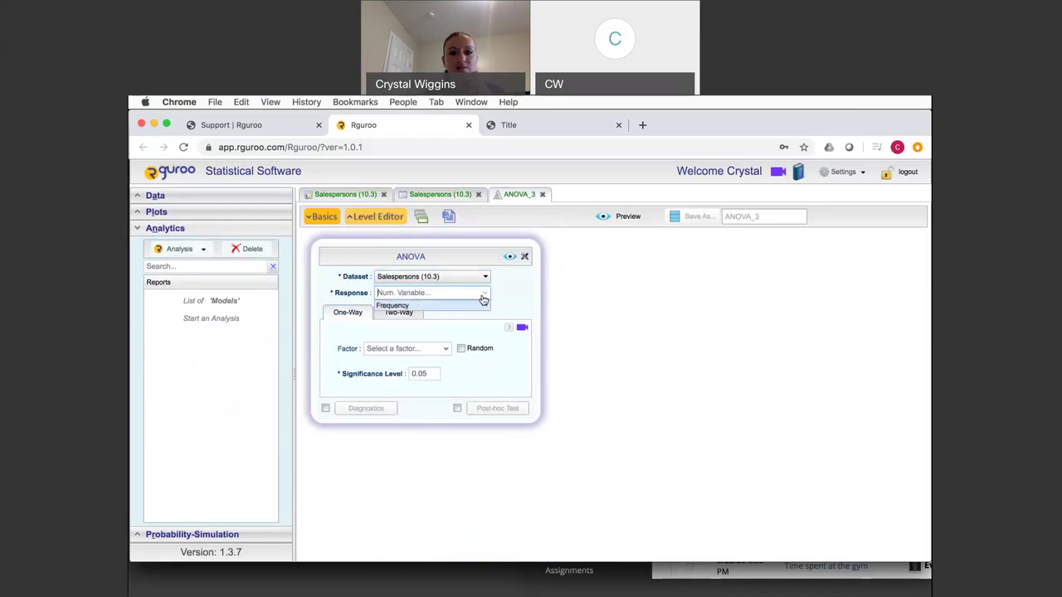
{"action": "left_click", "coordinate": [444, 305]}
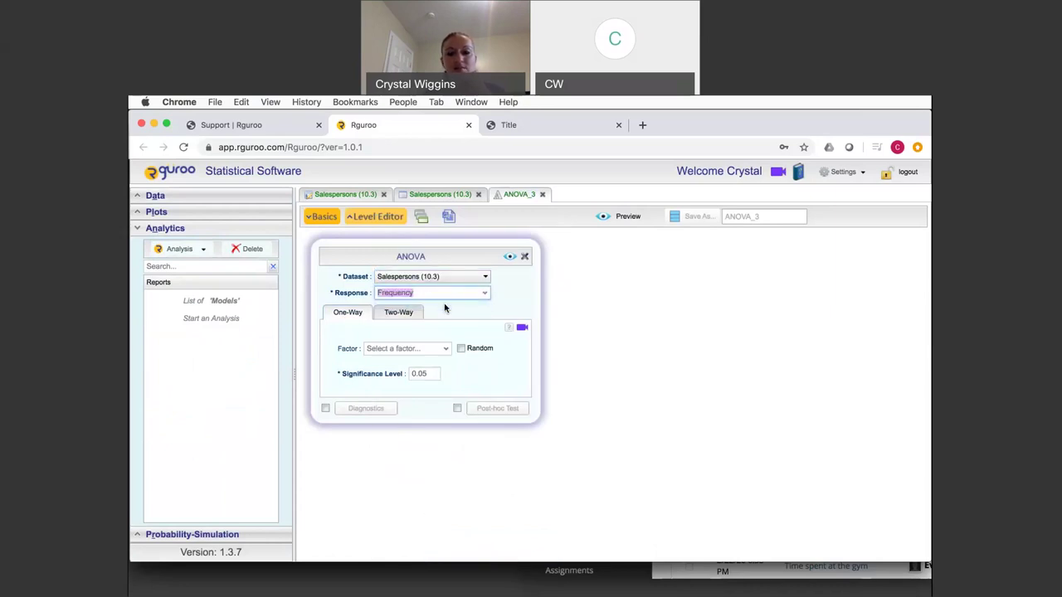
{"action": "left_click", "coordinate": [447, 351]}
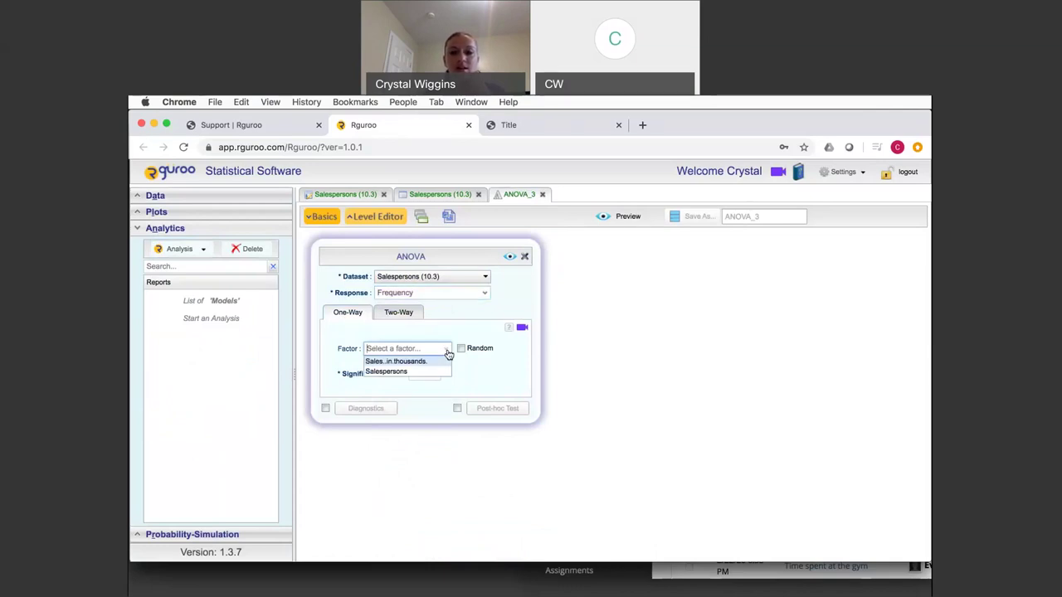
{"action": "left_click", "coordinate": [405, 372]}
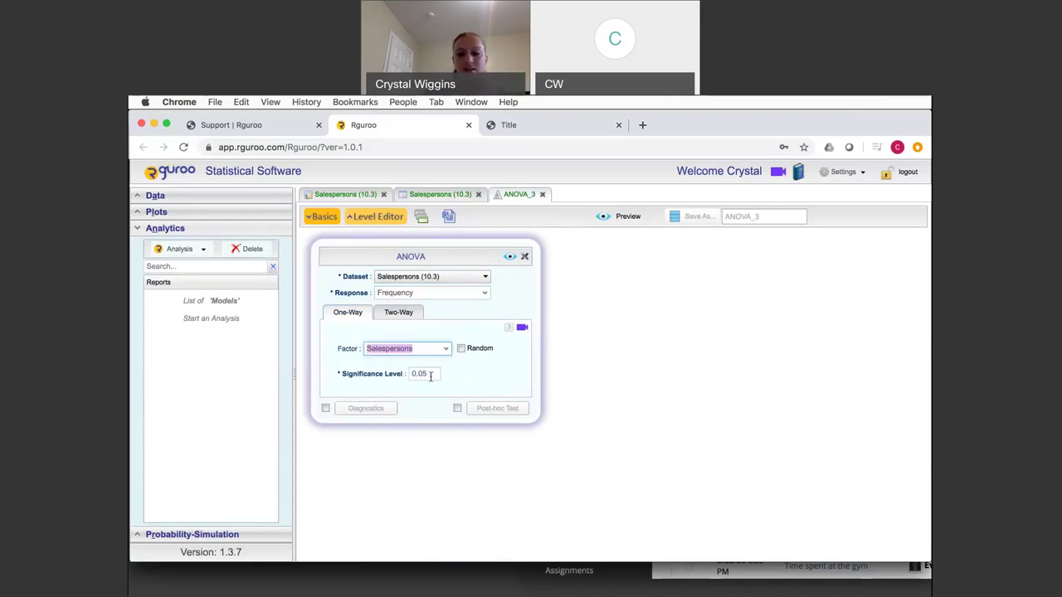
{"action": "left_click", "coordinate": [429, 375]}
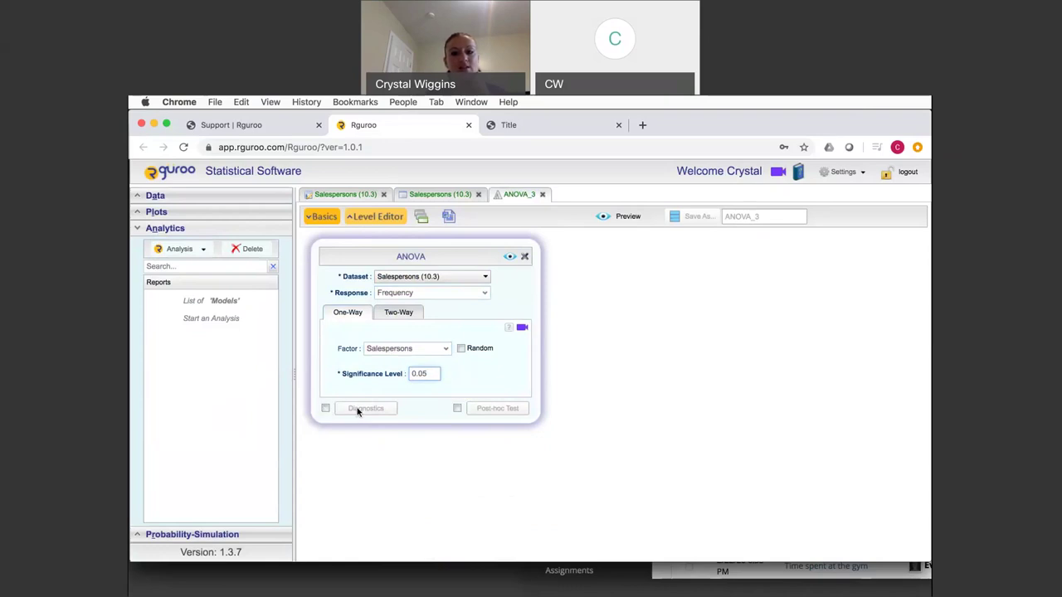
- Enable diagnostics and post-hoc testing for the ANOVA, adding Pairwise T to the post-hoc tests
{"action": "left_click", "coordinate": [325, 408]}
{"action": "left_click", "coordinate": [457, 408]}
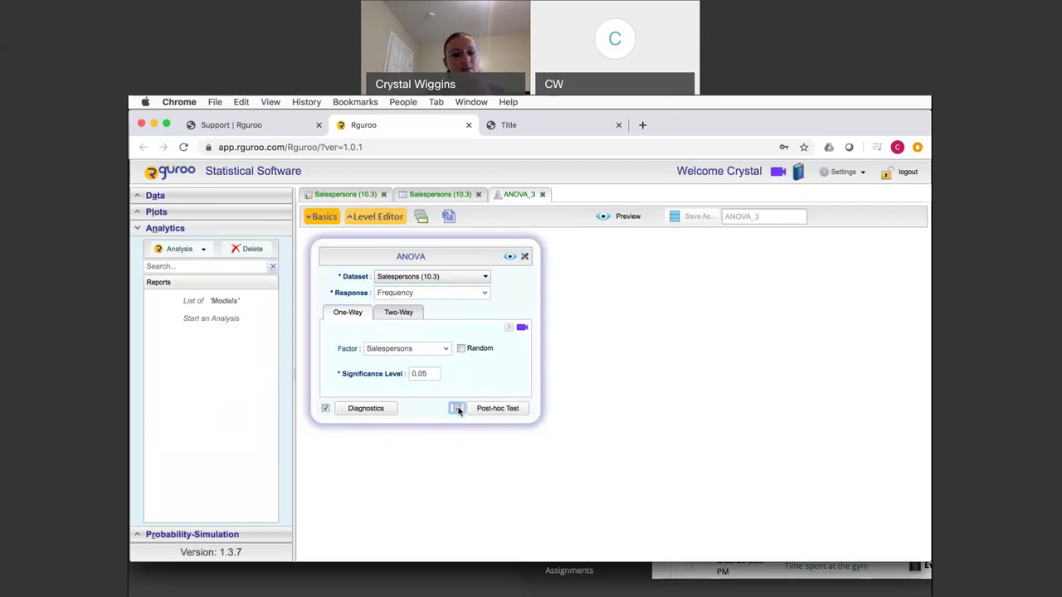
{"action": "left_click", "coordinate": [366, 408]}
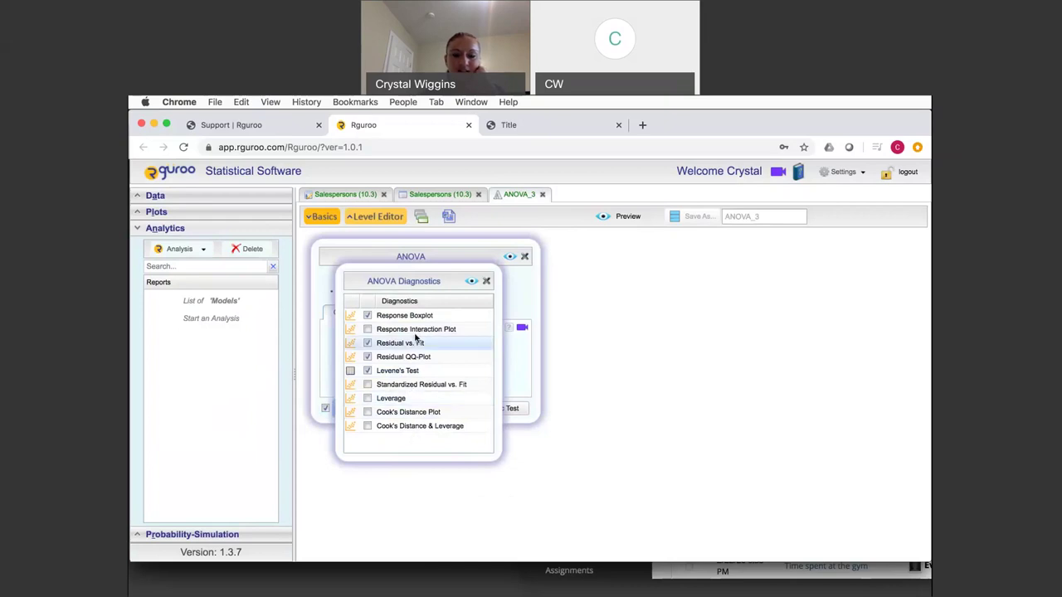
{"action": "left_click", "coordinate": [487, 283]}
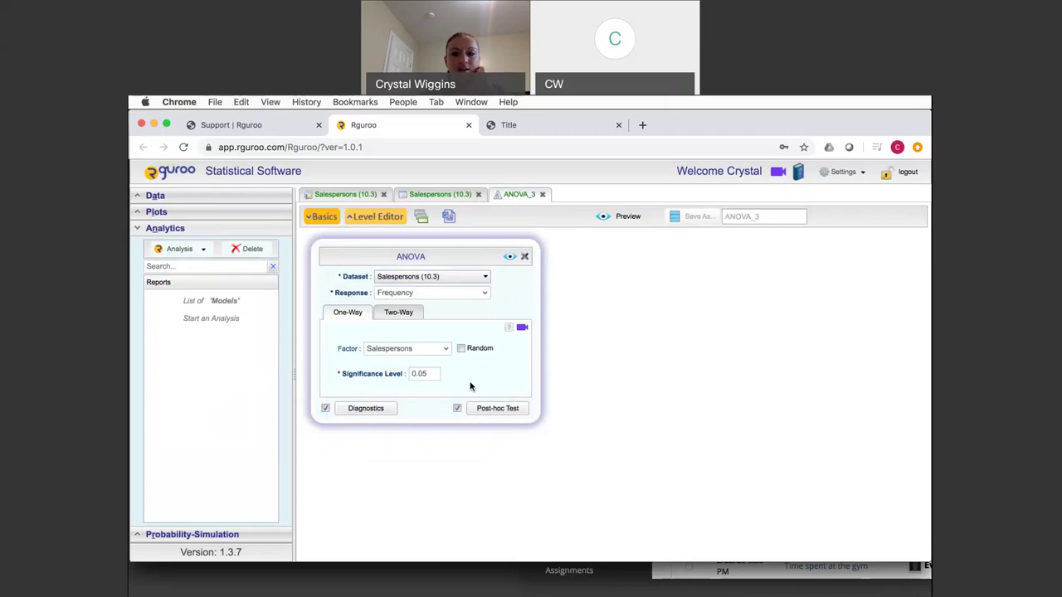
{"action": "left_click", "coordinate": [489, 409]}
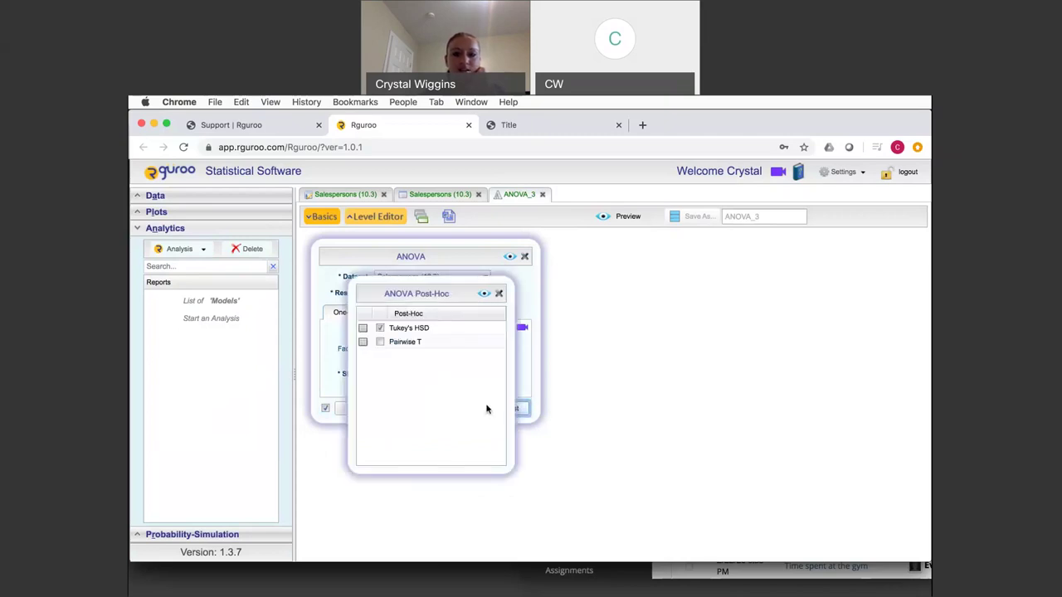
{"action": "left_click", "coordinate": [382, 344]}
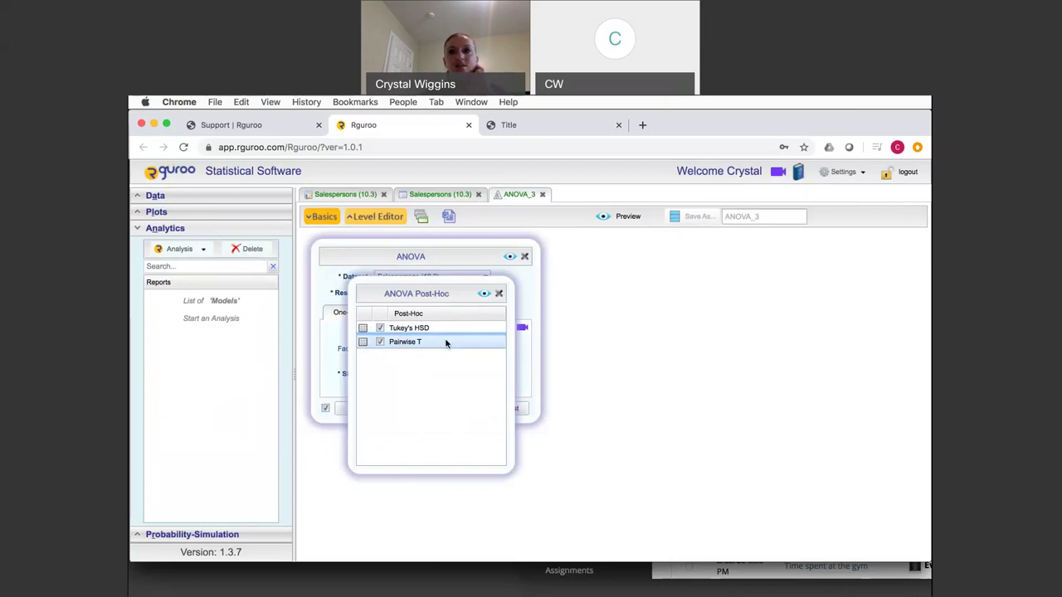
{"action": "left_click", "coordinate": [499, 294]}
- Preview the ANOVA report and highlight the Salespersons F value in the ANOVA table
{"action": "left_click", "coordinate": [509, 257]}
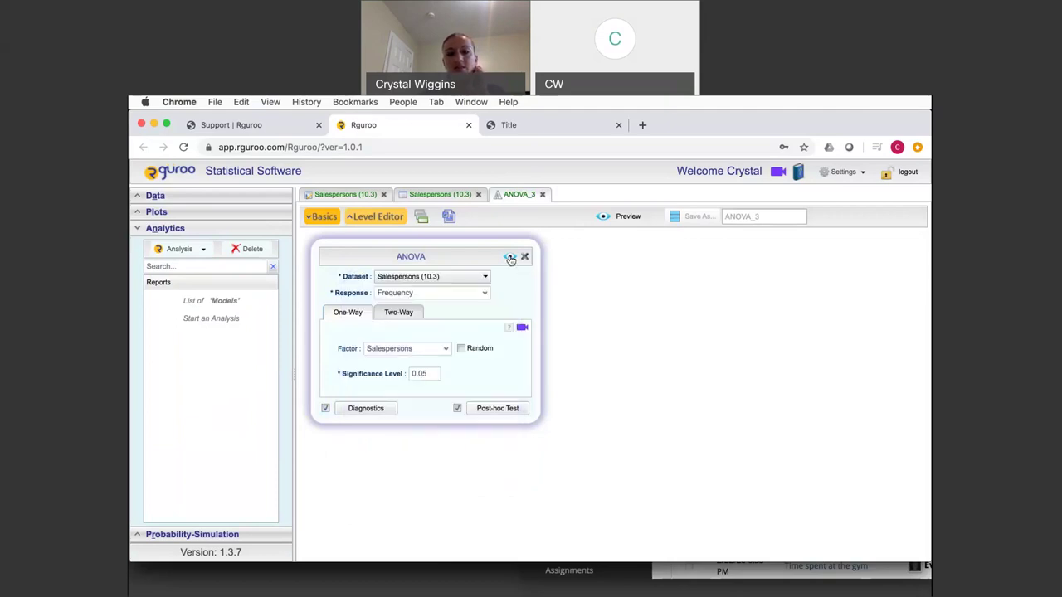
{"action": "left_click", "coordinate": [510, 259]}
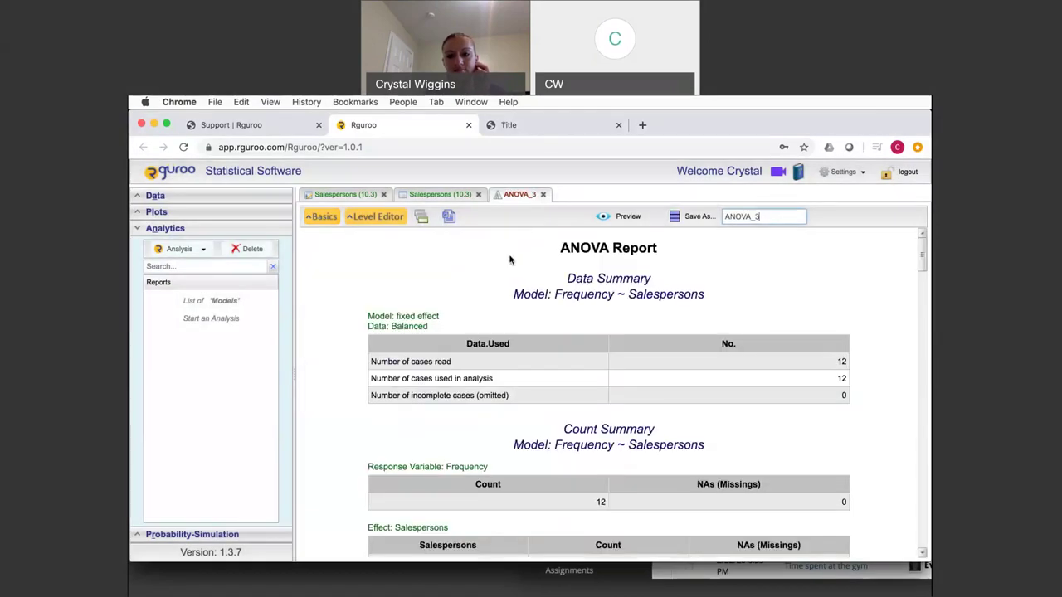
{"action": "scroll", "coordinate": [623, 381], "scroll_direction": "down", "scroll_amount": 5}
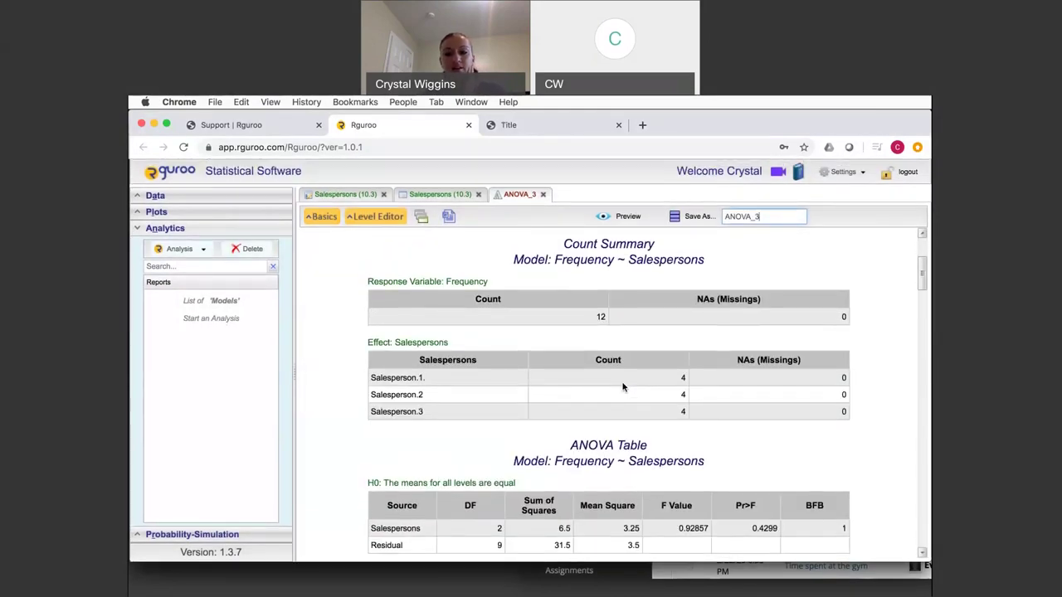
{"action": "scroll", "coordinate": [624, 386], "scroll_direction": "down", "scroll_amount": 2}
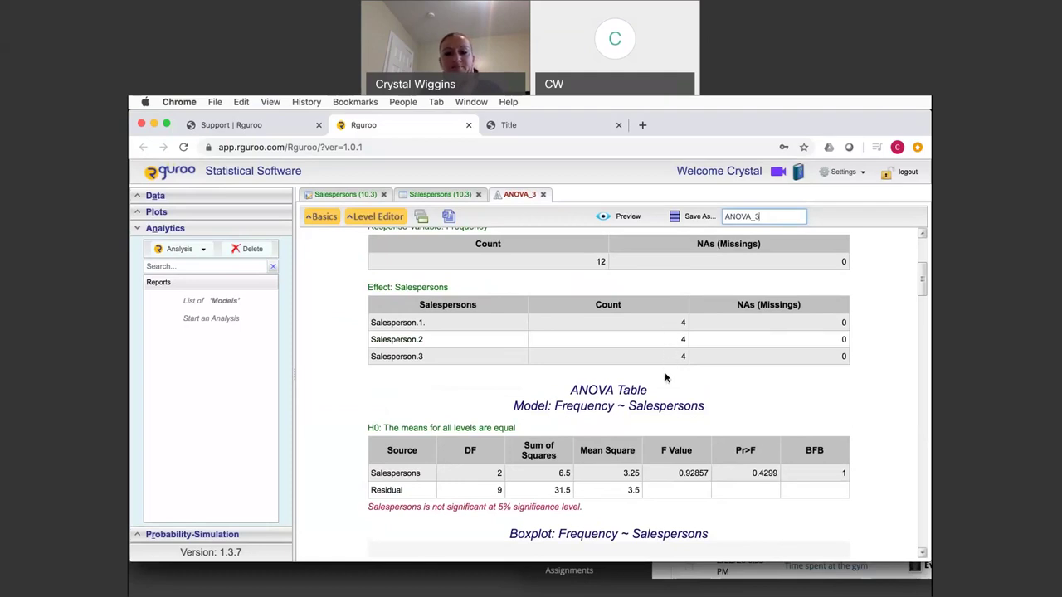
{"action": "scroll", "coordinate": [666, 379], "scroll_direction": "down", "scroll_amount": 5}
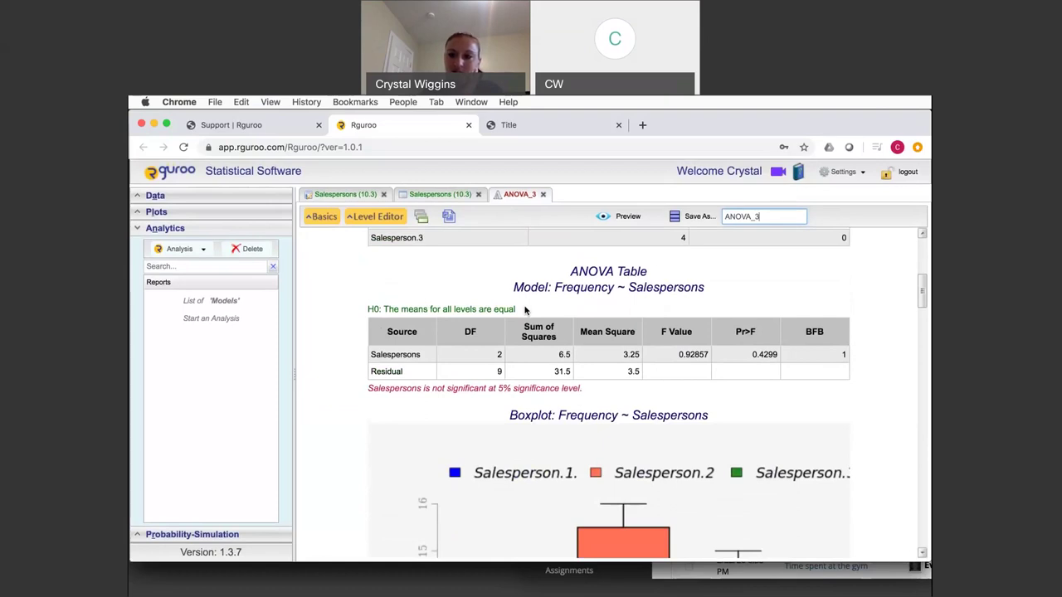
{"action": "scroll", "coordinate": [525, 310], "scroll_direction": "down", "scroll_amount": 1}
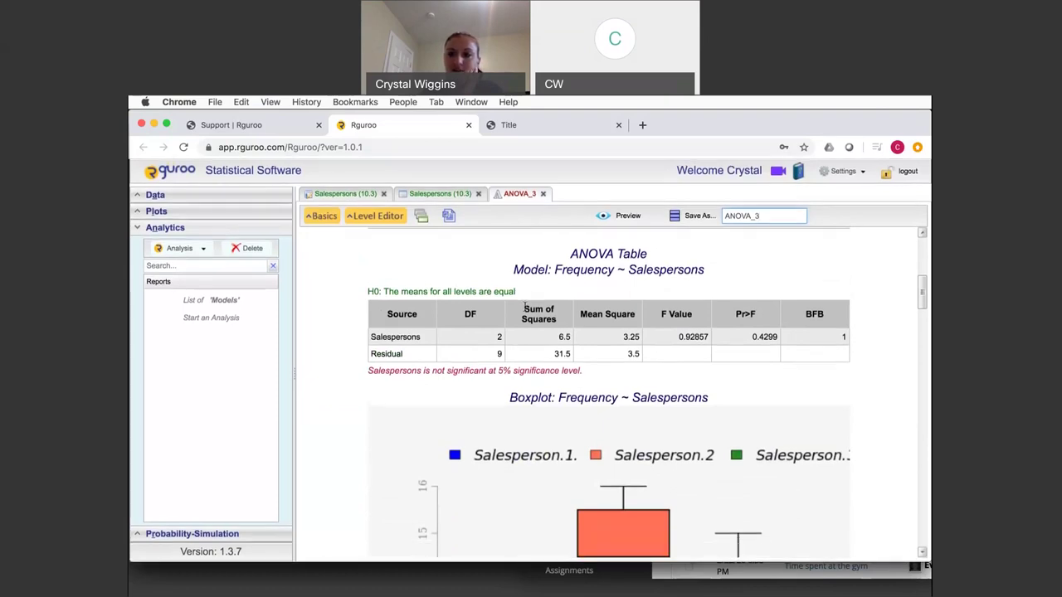
{"action": "left_click", "coordinate": [678, 339]}
{"action": "left_click_drag", "start_coordinate": [678, 339], "coordinate": [710, 340]}
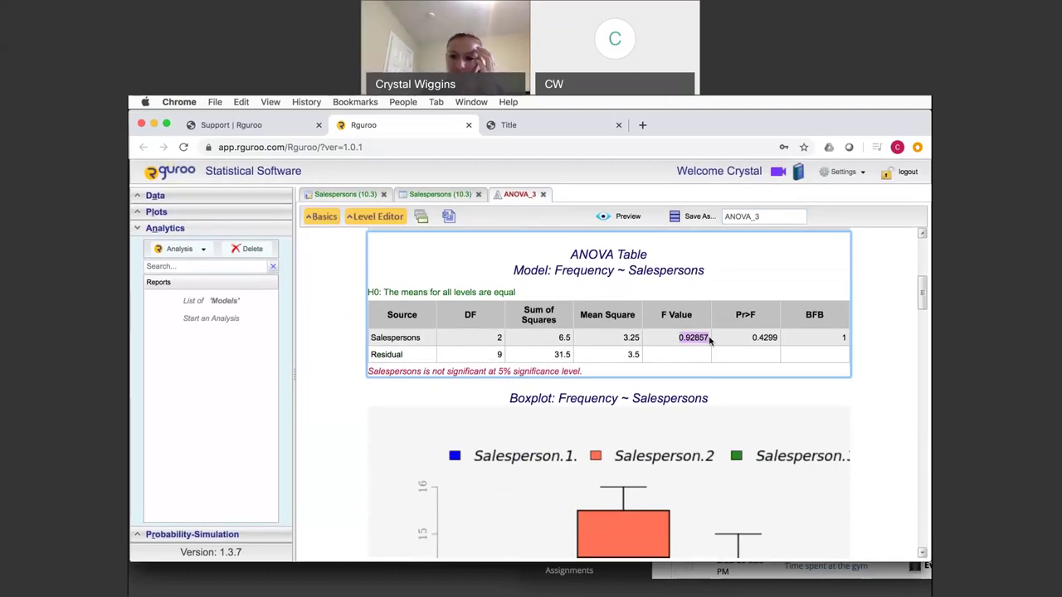
- Highlight the Salespersons Pr>F value in the ANOVA table and examine the boxplot of Frequency by Salespersons
{"action": "left_click", "coordinate": [752, 338]}
{"action": "left_click_drag", "start_coordinate": [752, 338], "coordinate": [782, 339]}
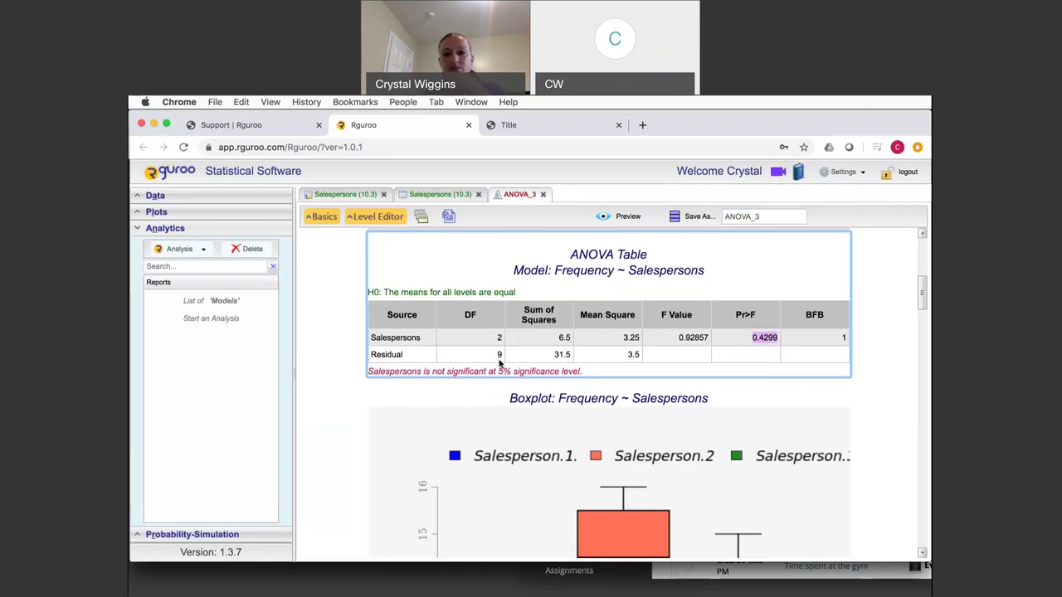
{"action": "scroll", "coordinate": [499, 374], "scroll_direction": "down", "scroll_amount": 3}
{"action": "scroll", "coordinate": [499, 376], "scroll_direction": "down", "scroll_amount": 2}
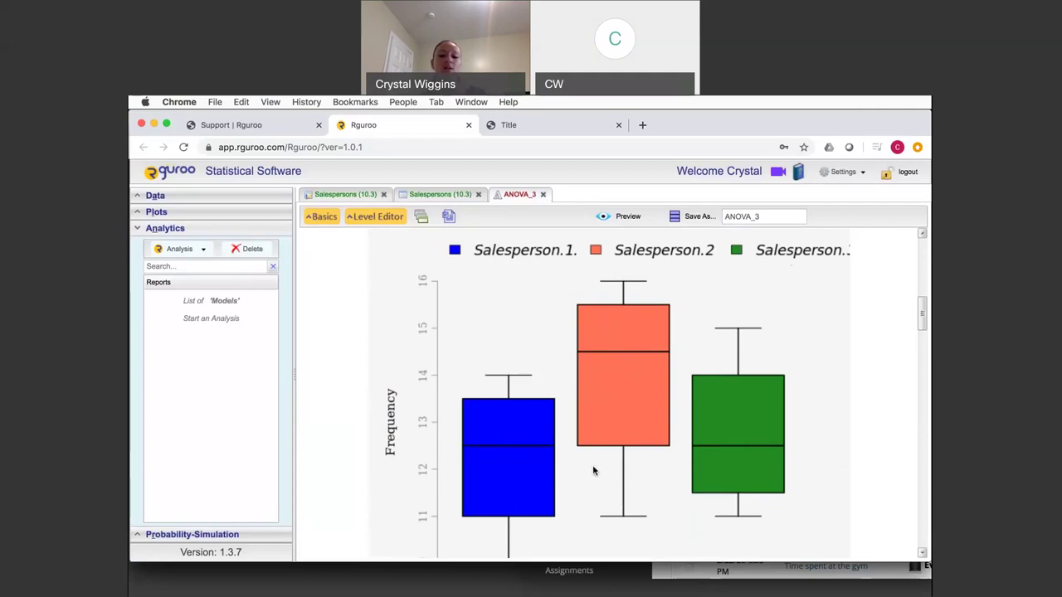
{"action": "scroll", "coordinate": [594, 471], "scroll_direction": "down", "scroll_amount": 5}
{"action": "scroll", "coordinate": [594, 471], "scroll_direction": "down", "scroll_amount": 4}
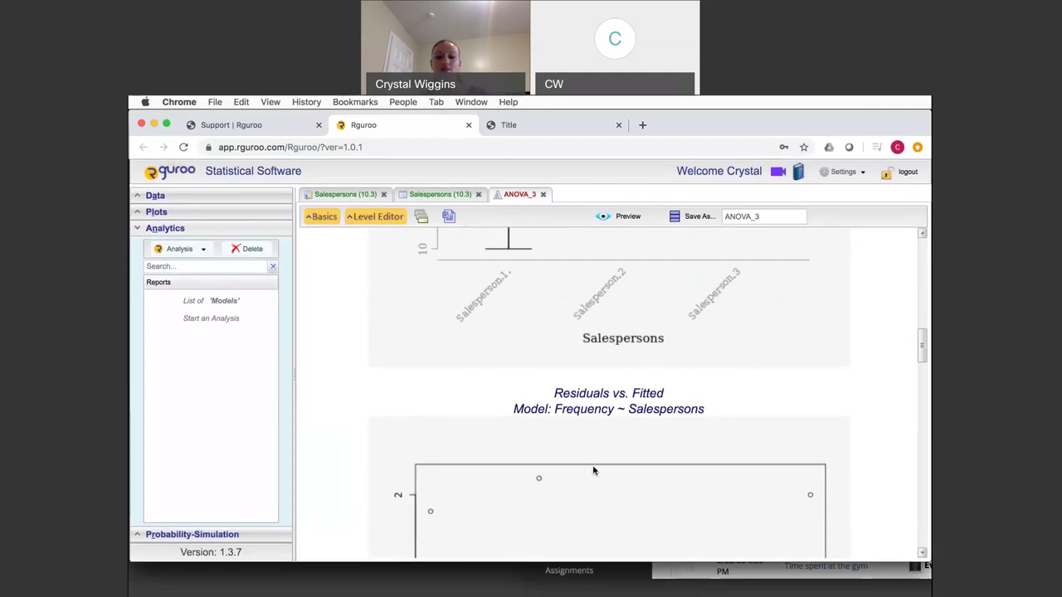
- Examine the Residuals vs. Fitted plot and the QQ-Plot for Residuals in the ANOVA report
{"action": "scroll", "coordinate": [593, 470], "scroll_direction": "down", "scroll_amount": 6}
{"action": "scroll", "coordinate": [592, 470], "scroll_direction": "down", "scroll_amount": 3}
{"action": "scroll", "coordinate": [592, 471], "scroll_direction": "up", "scroll_amount": 3}
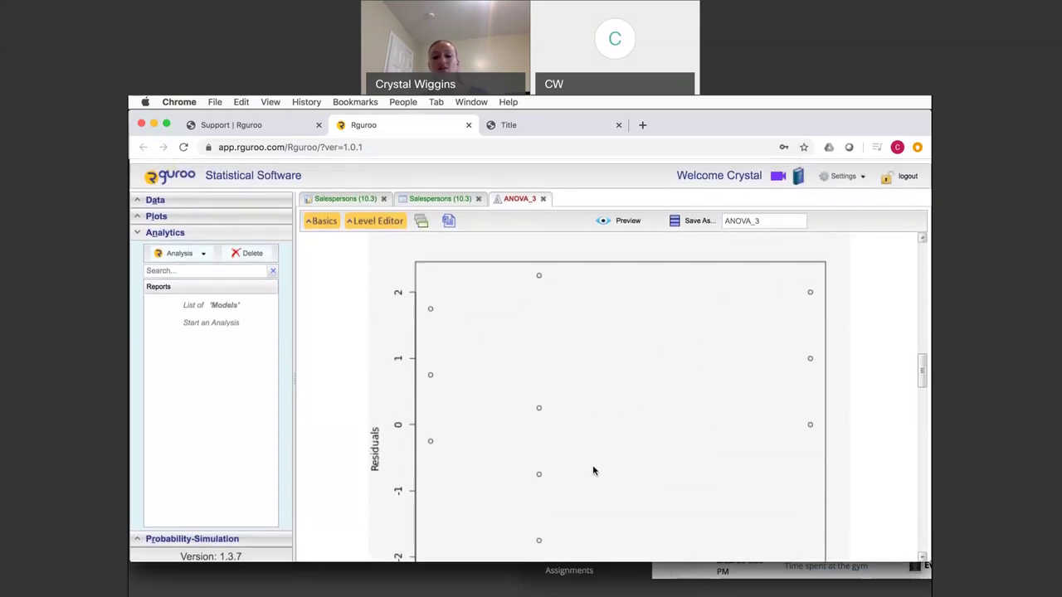
{"action": "scroll", "coordinate": [593, 470], "scroll_direction": "down", "scroll_amount": 7}
{"action": "scroll", "coordinate": [592, 466], "scroll_direction": "down", "scroll_amount": 10}
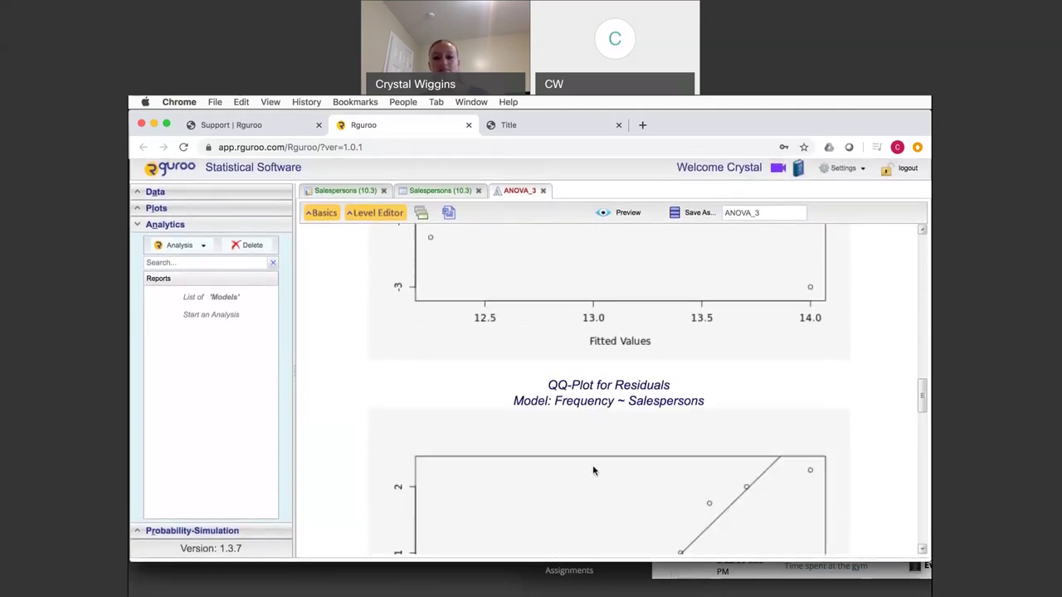
{"action": "scroll", "coordinate": [592, 471], "scroll_direction": "down", "scroll_amount": 8}
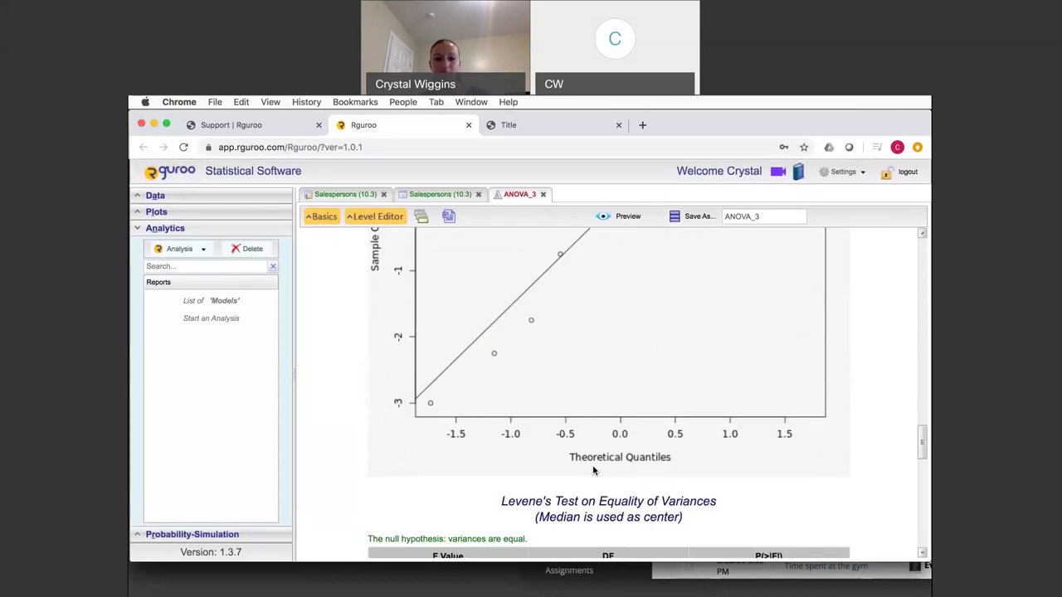
{"action": "scroll", "coordinate": [593, 471], "scroll_direction": "down", "scroll_amount": 2}
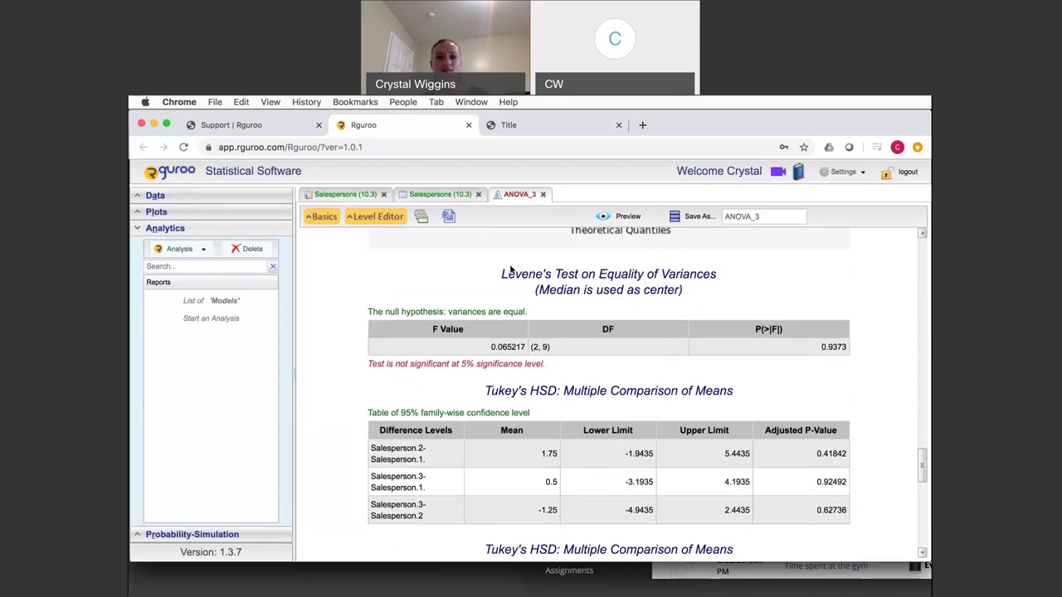
- Check the basic ANOVA settings and highlight the null hypothesis wording above the Levene's test table
{"action": "left_click", "coordinate": [324, 216]}
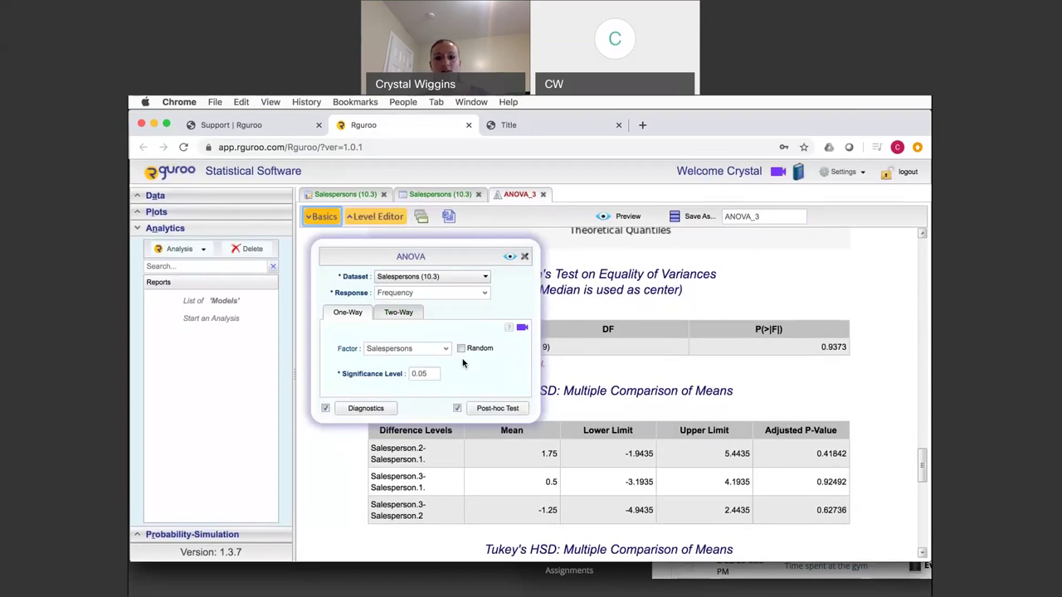
{"action": "left_click", "coordinate": [524, 257]}
{"action": "left_click_drag", "start_coordinate": [527, 313], "coordinate": [443, 313]}
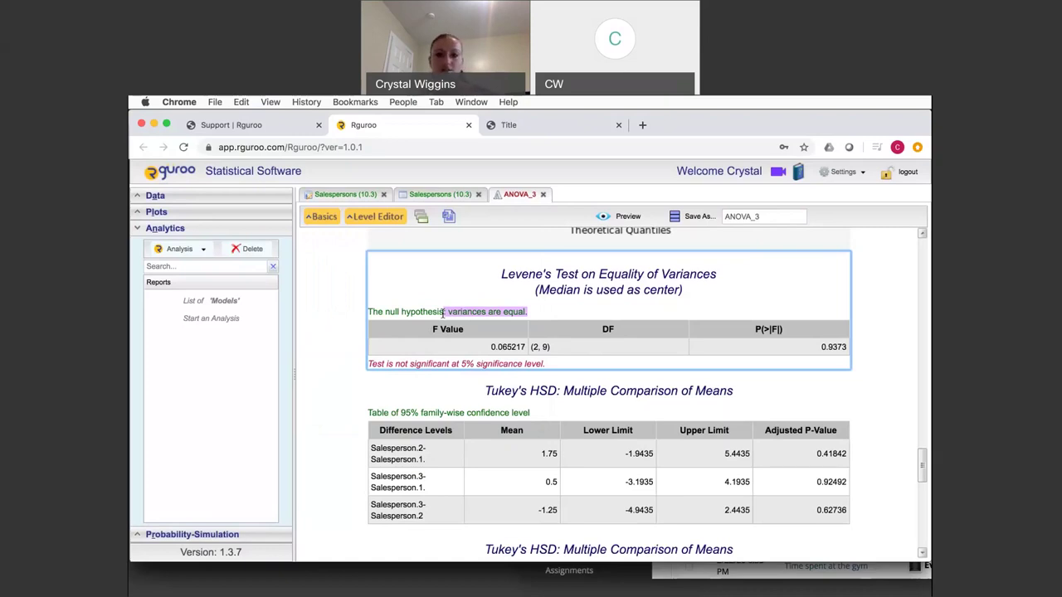
- Review the Tukey's HSD results and the pairwise comparisons of Frequency for the levels of Salespersons
{"action": "scroll", "coordinate": [447, 320], "scroll_direction": "down", "scroll_amount": 5}
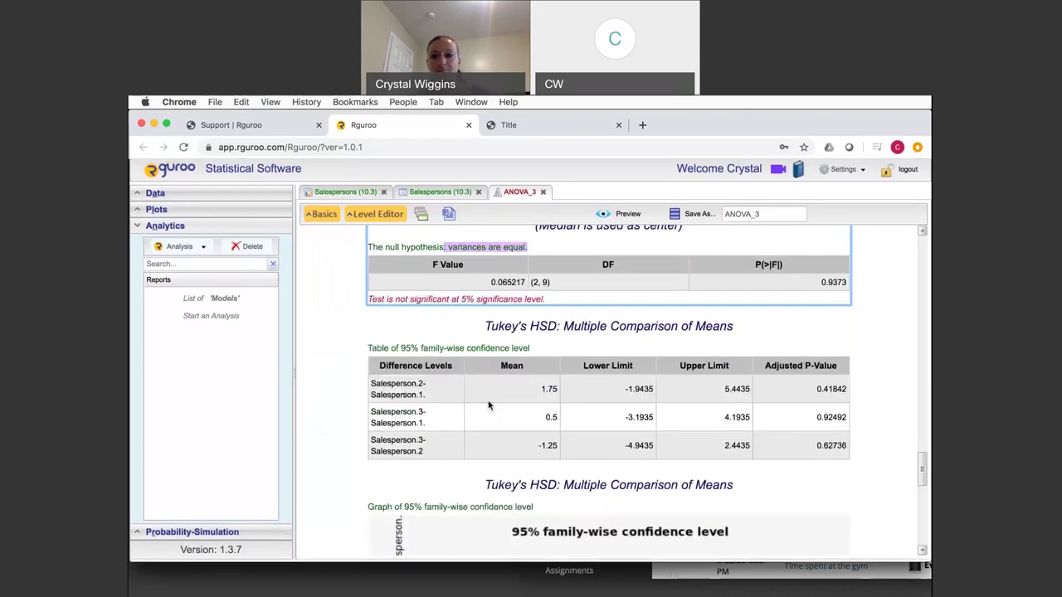
{"action": "scroll", "coordinate": [489, 405], "scroll_direction": "down", "scroll_amount": 8}
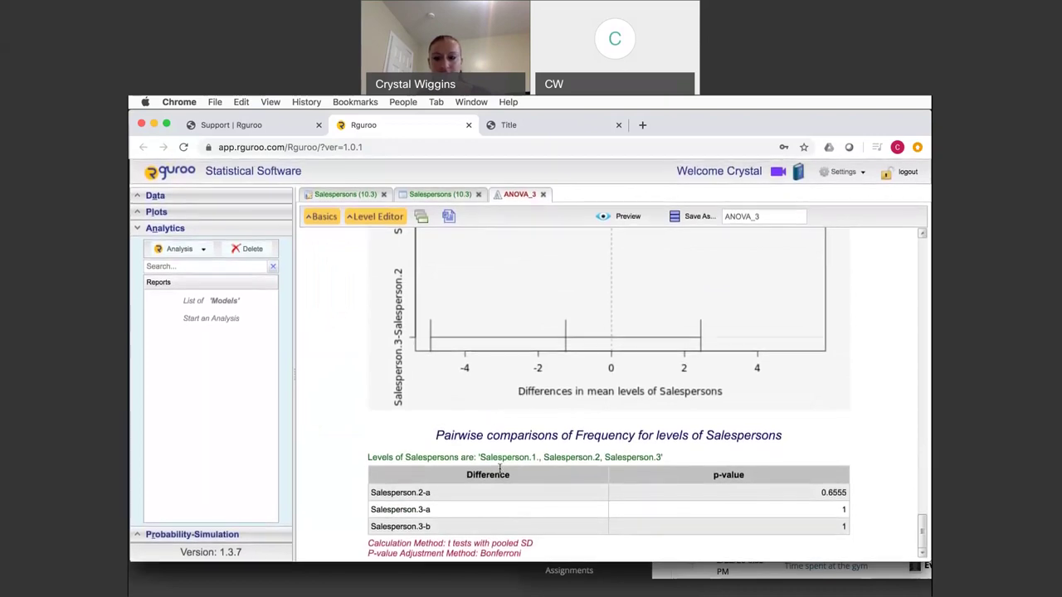
{"action": "scroll", "coordinate": [500, 471], "scroll_direction": "up", "scroll_amount": 10}
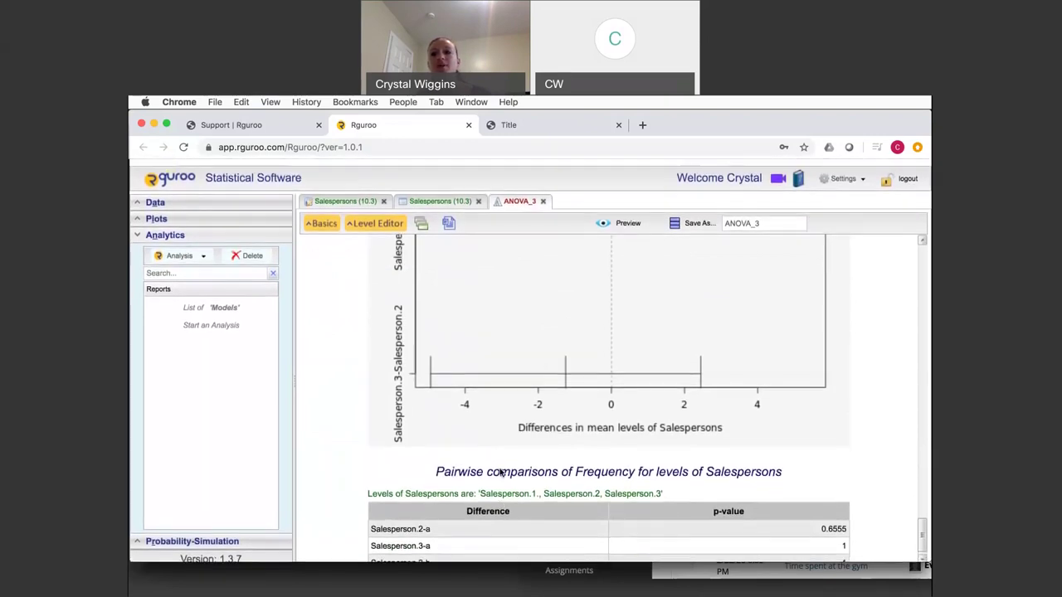
{"action": "scroll", "coordinate": [500, 471], "scroll_direction": "up", "scroll_amount": 10}
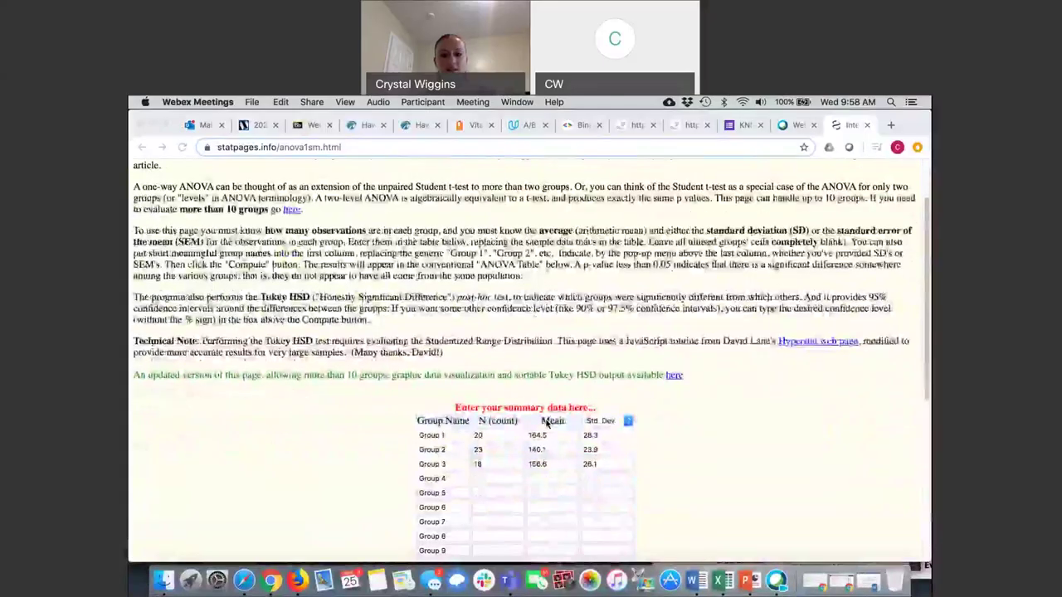
- Set the N (count) of Groups 1, 2 and 3 to 4 each in the summary data table
{"action": "left_click", "coordinate": [489, 440]}
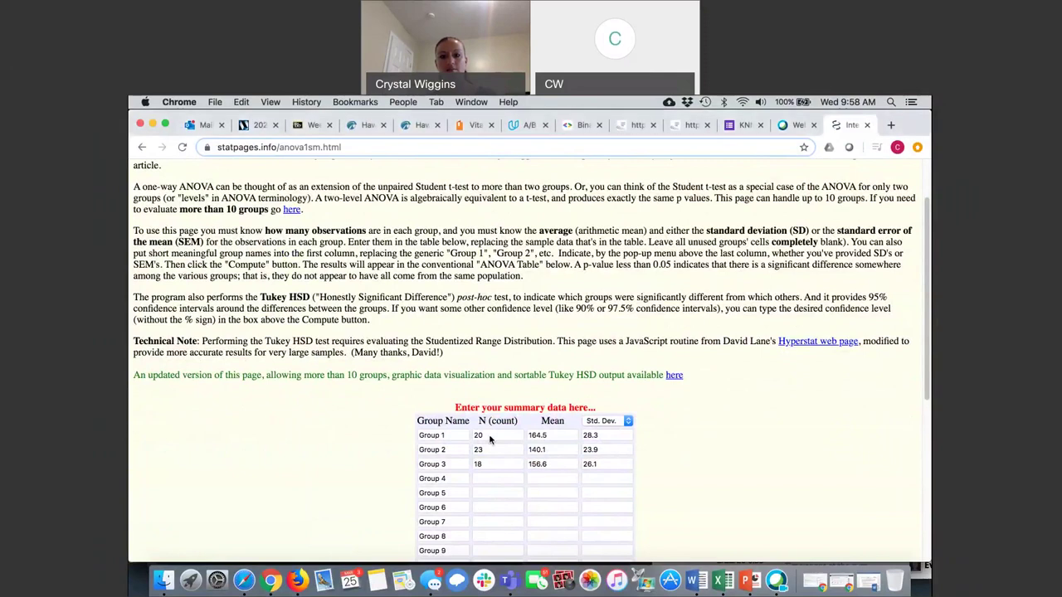
{"action": "double_click", "coordinate": [490, 435]}
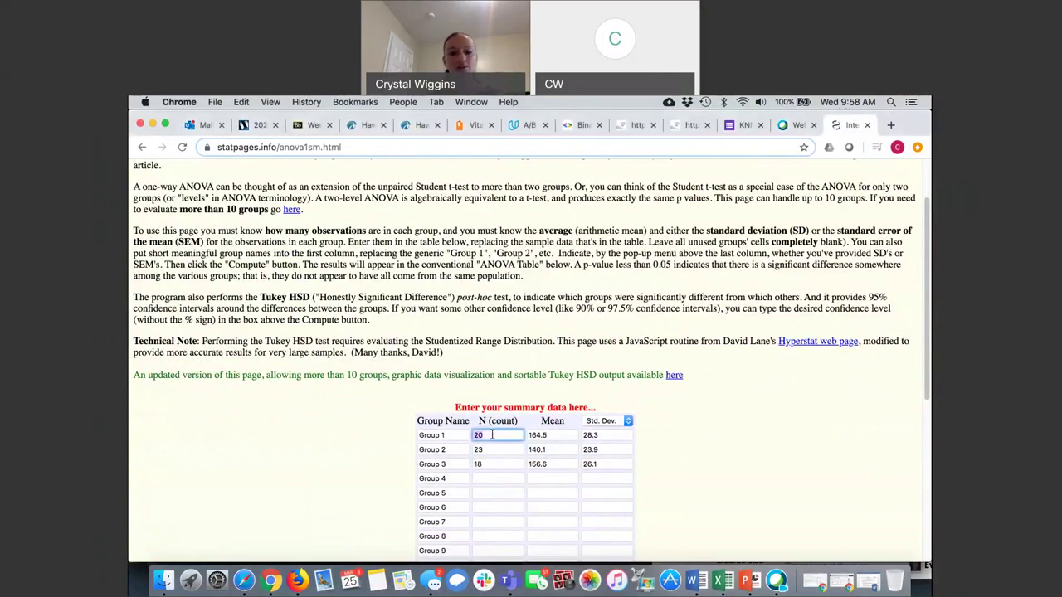
{"action": "type", "text": "4"}
{"action": "double_click", "coordinate": [490, 450]}
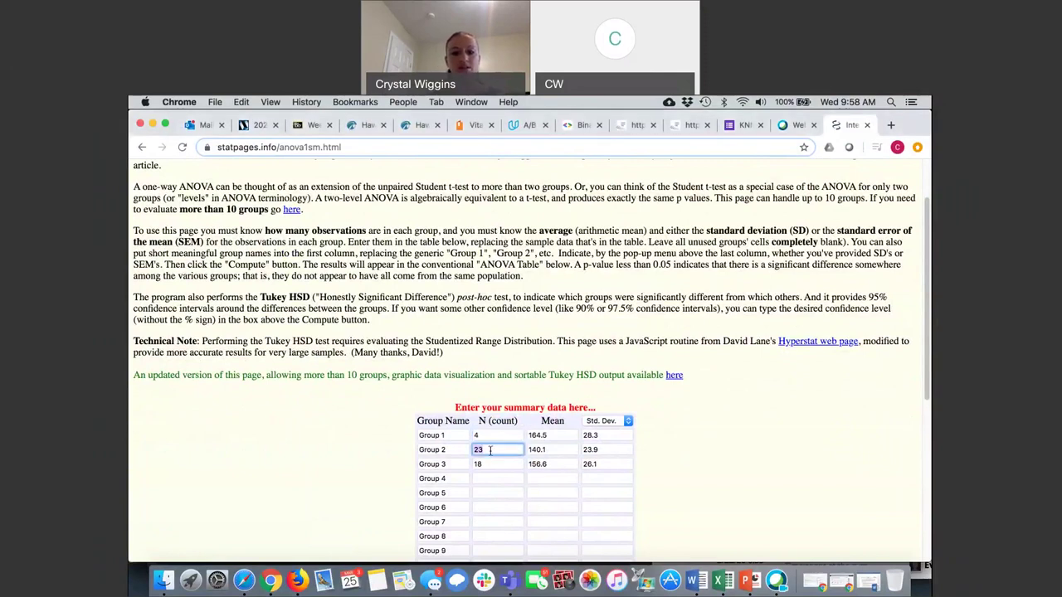
{"action": "type", "text": "4"}
{"action": "double_click", "coordinate": [492, 464]}
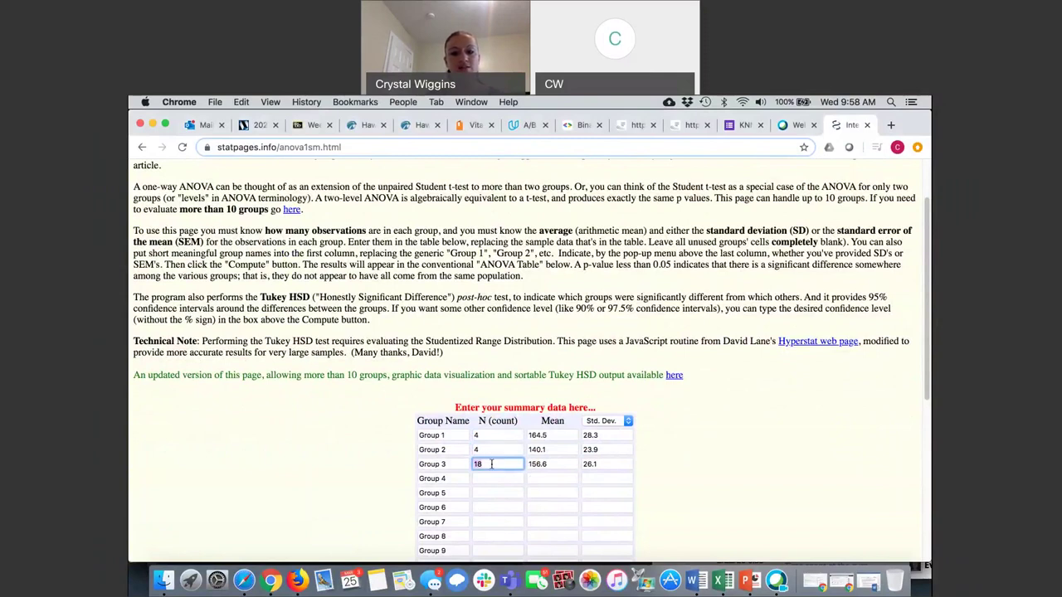
{"action": "type", "text": "4"}
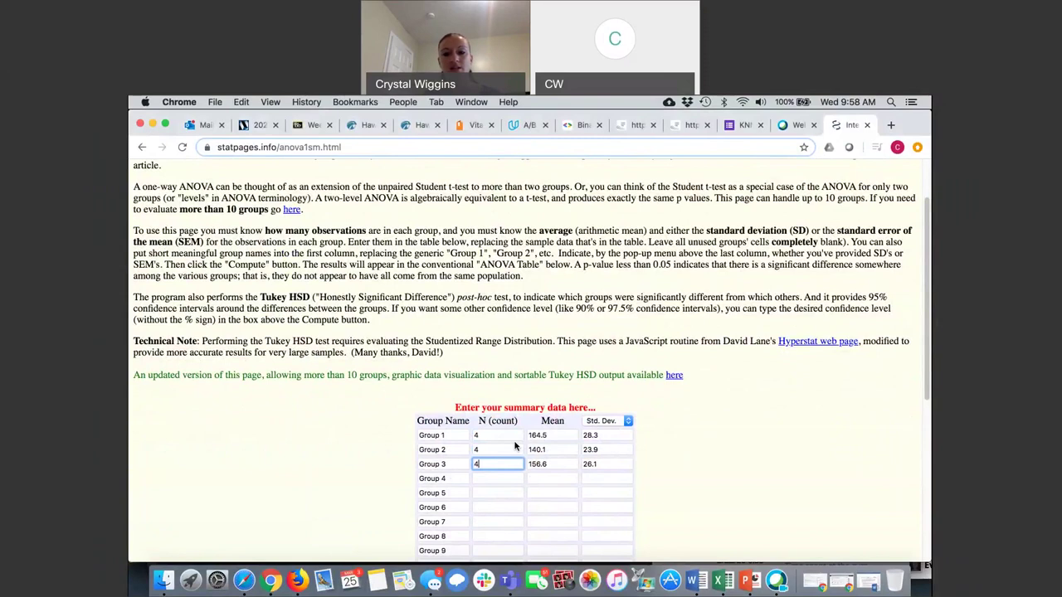
- Set the means to 12.25 for Group 1, 14 for Group 2 and 12.75 for Group 3
{"action": "double_click", "coordinate": [553, 435]}
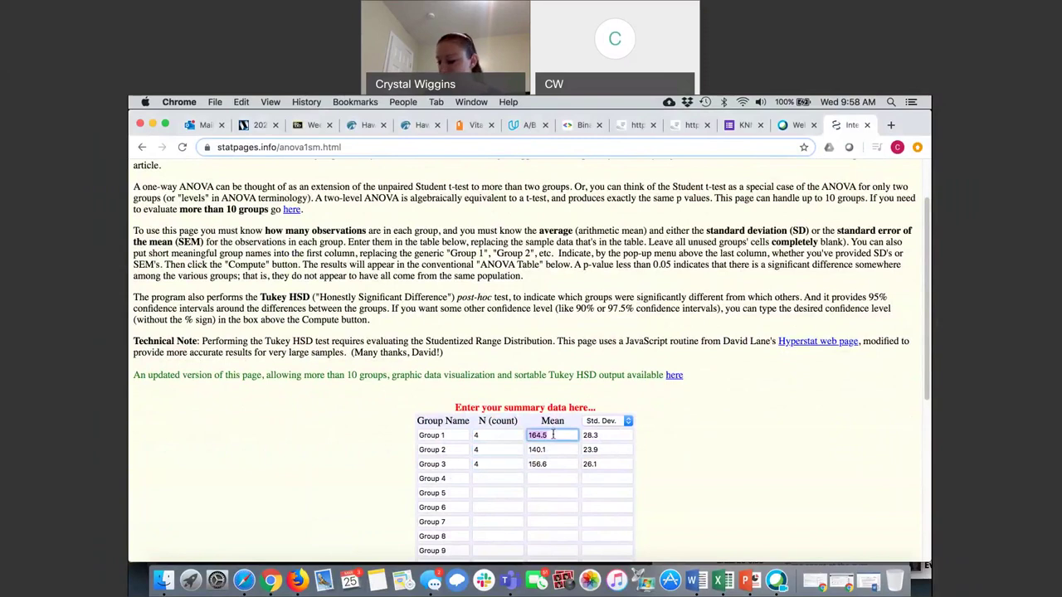
{"action": "type", "text": "12.2"}
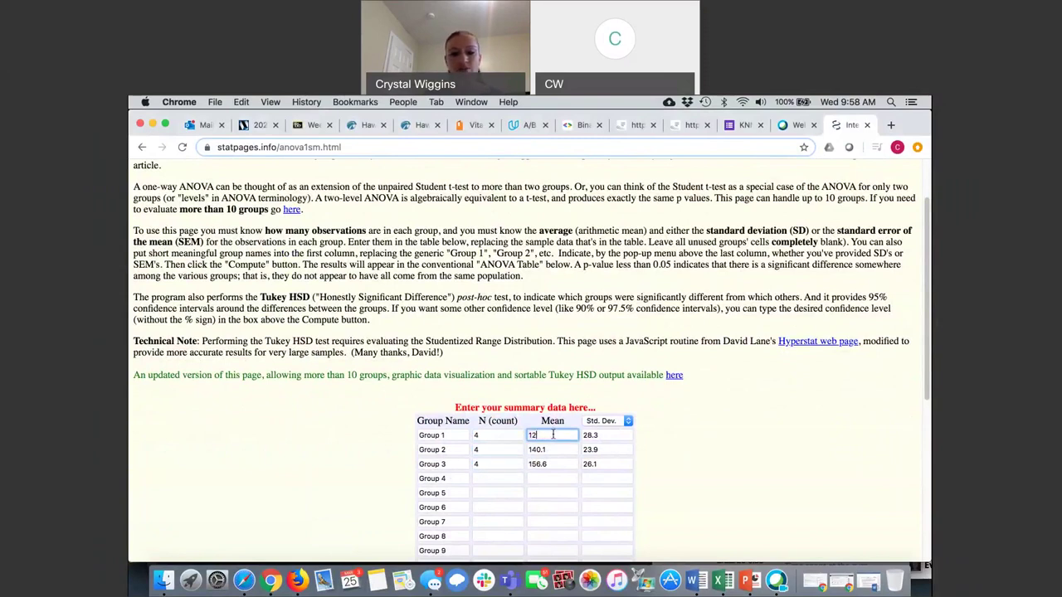
{"action": "left_click", "coordinate": [563, 446]}
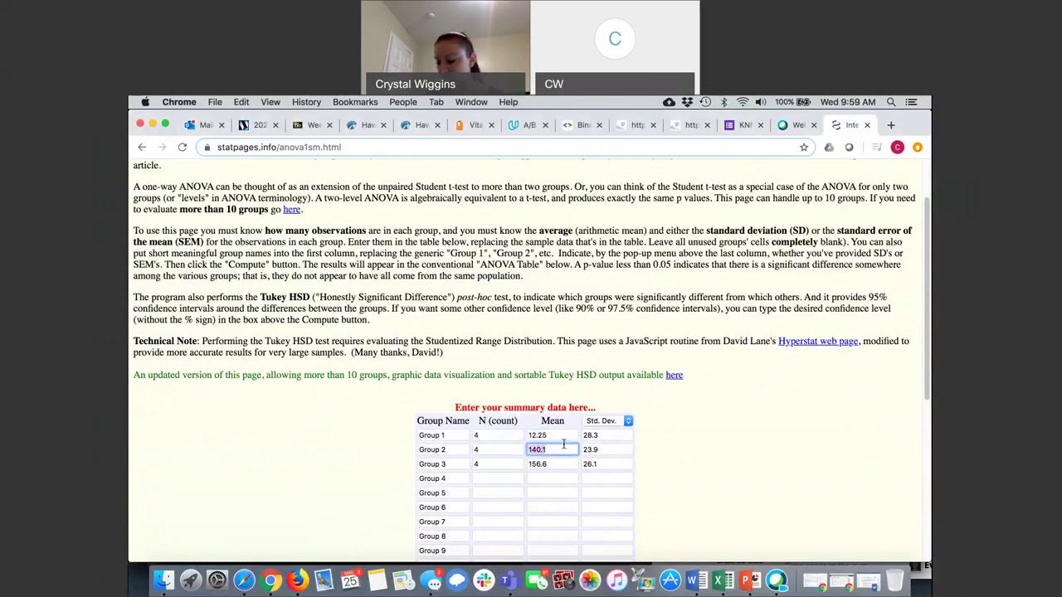
{"action": "type", "text": "14"}
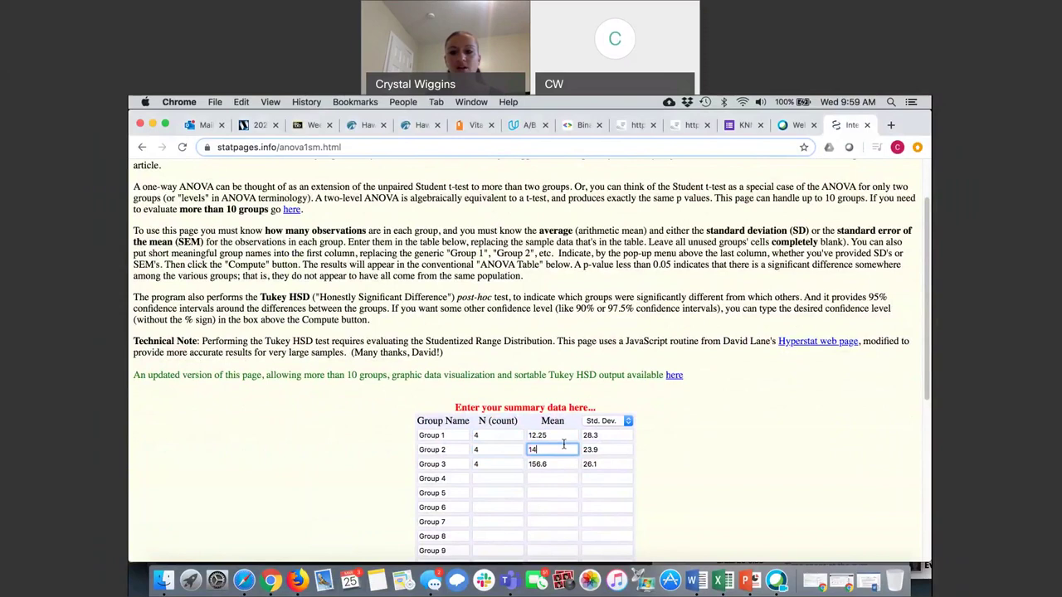
{"action": "left_click", "coordinate": [570, 464]}
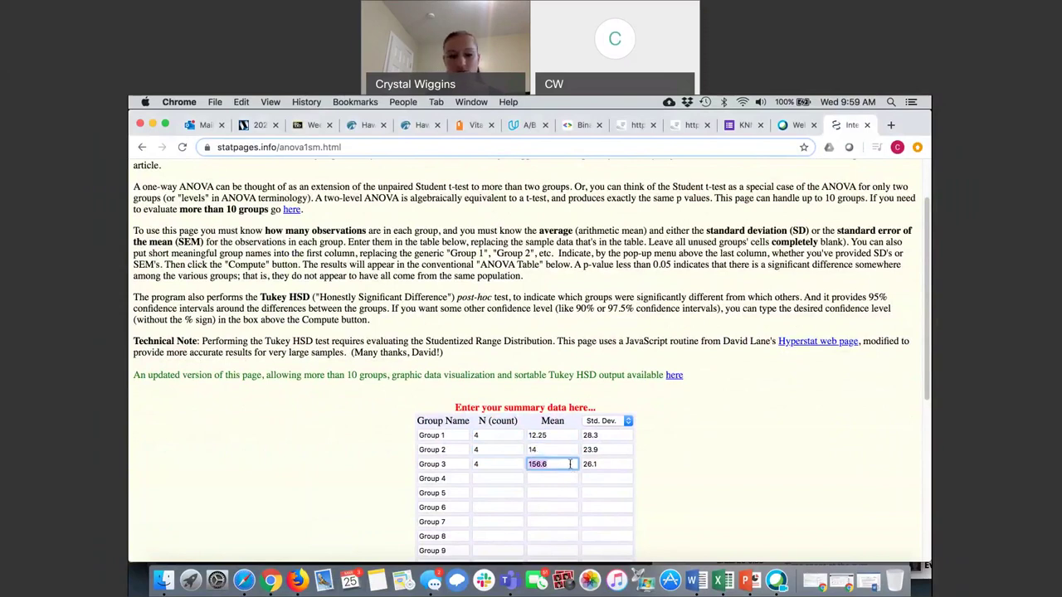
{"action": "type", "text": "12.75"}
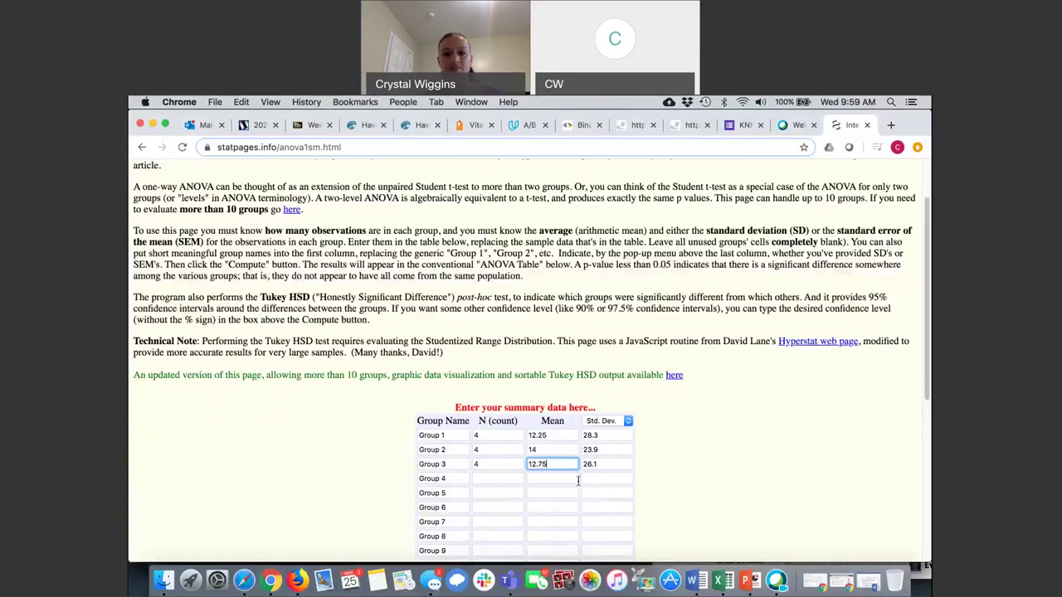
- Set the standard deviations to 1.708 for Group 1, 2.160 for Group 2 and 1.708 for Group 3
{"action": "left_click", "coordinate": [611, 434]}
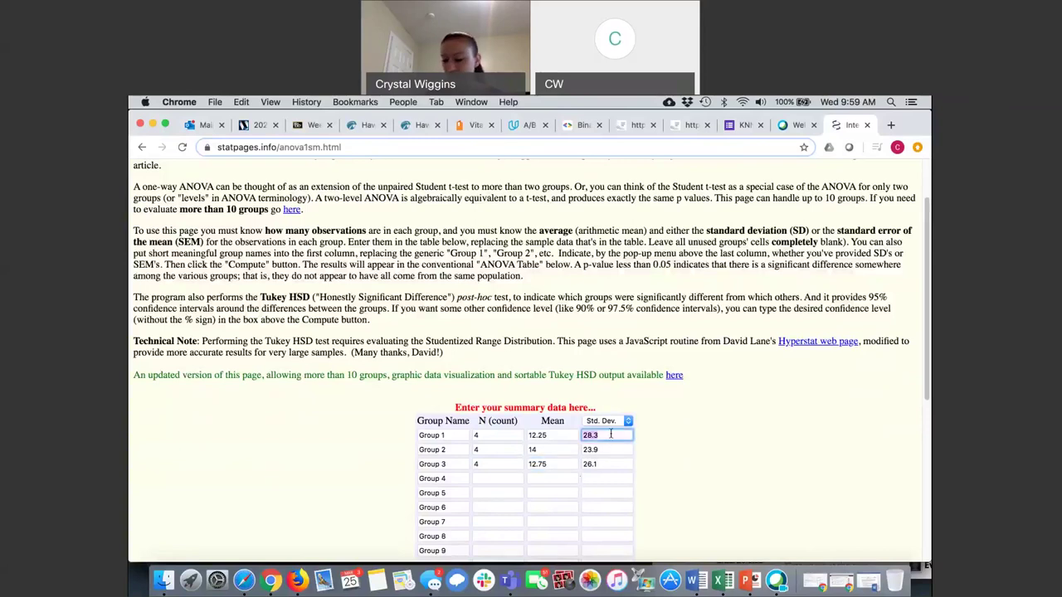
{"action": "type", "text": "1.708"}
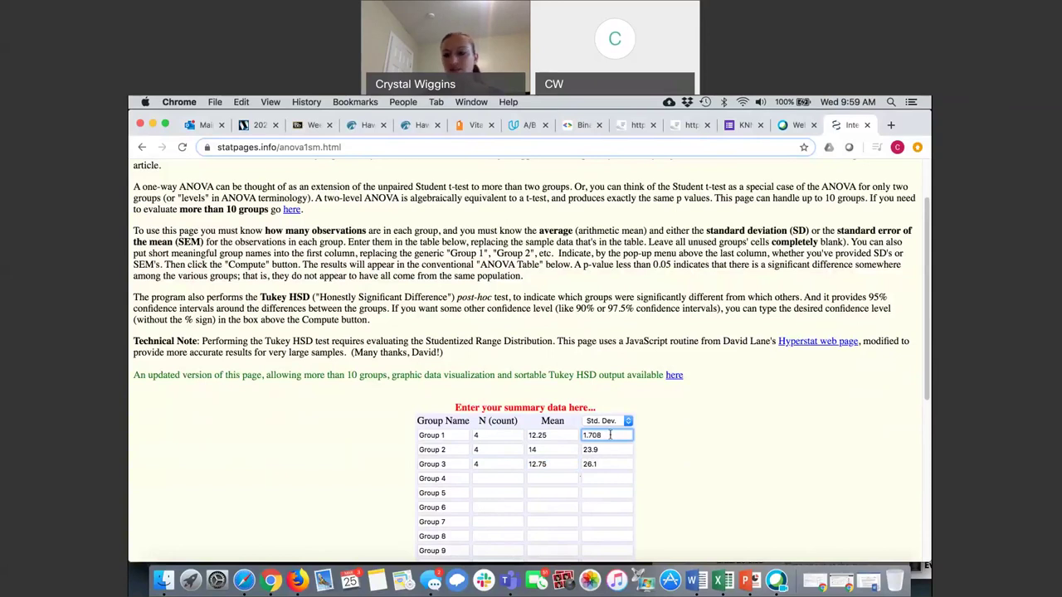
{"action": "left_click", "coordinate": [609, 450]}
{"action": "type", "text": "2.160"}
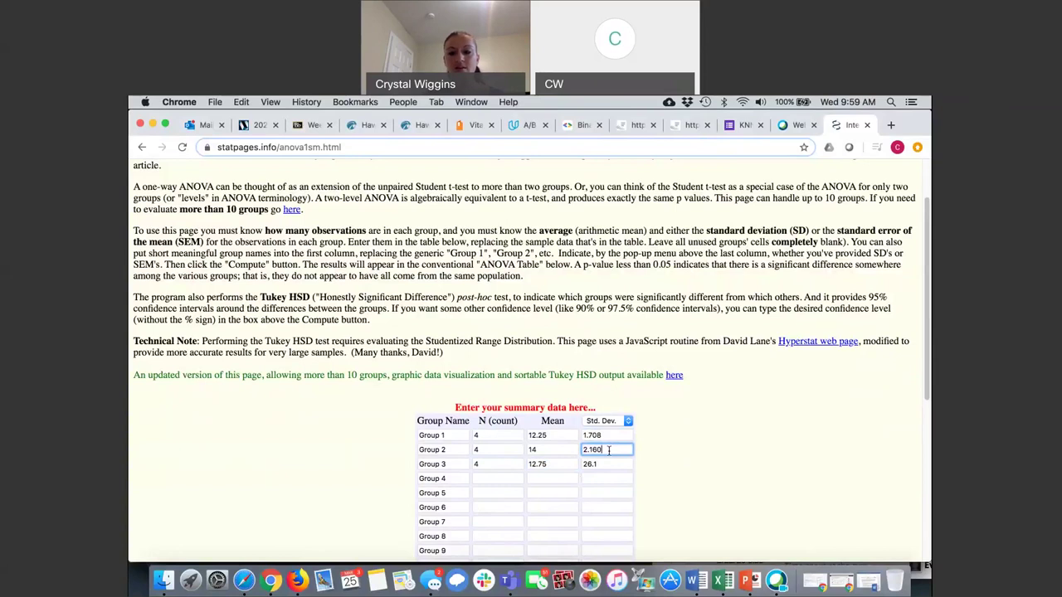
{"action": "left_click", "coordinate": [610, 465]}
{"action": "type", "text": "1"}
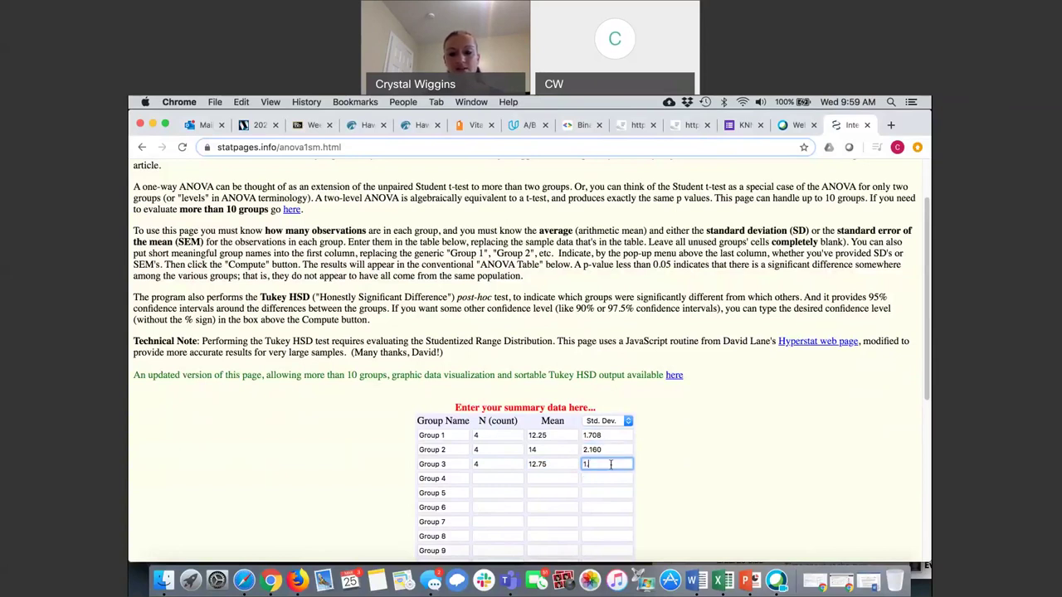
{"action": "type", "text": ".708"}
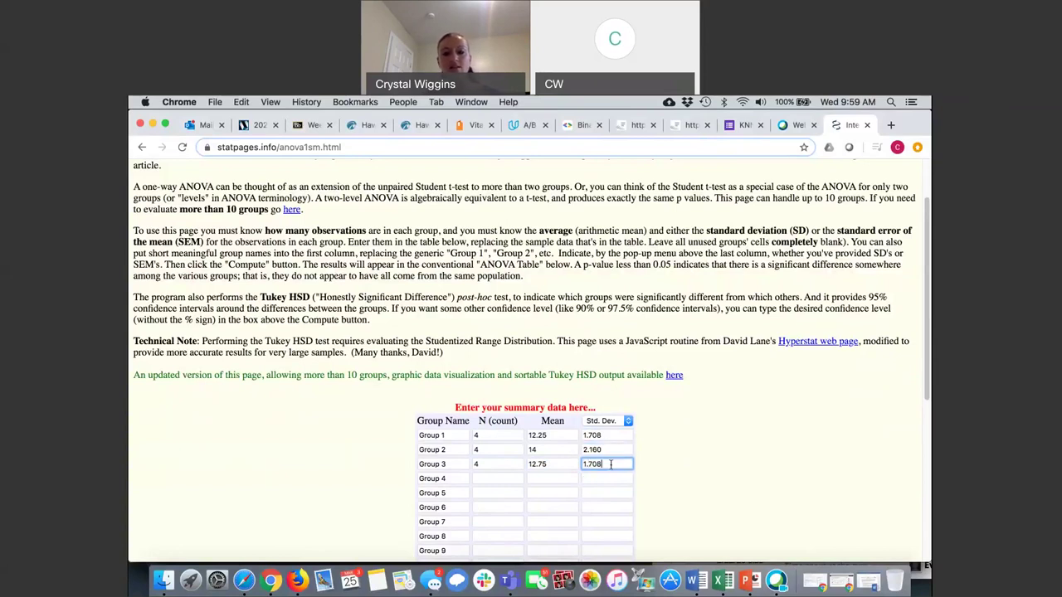
{"action": "left_click", "coordinate": [650, 492]}
- Compute the ANOVA from the summary data and review the ANOVA table and Tukey HSD post-hoc tests
{"action": "scroll", "coordinate": [650, 493], "scroll_direction": "down", "scroll_amount": 3}
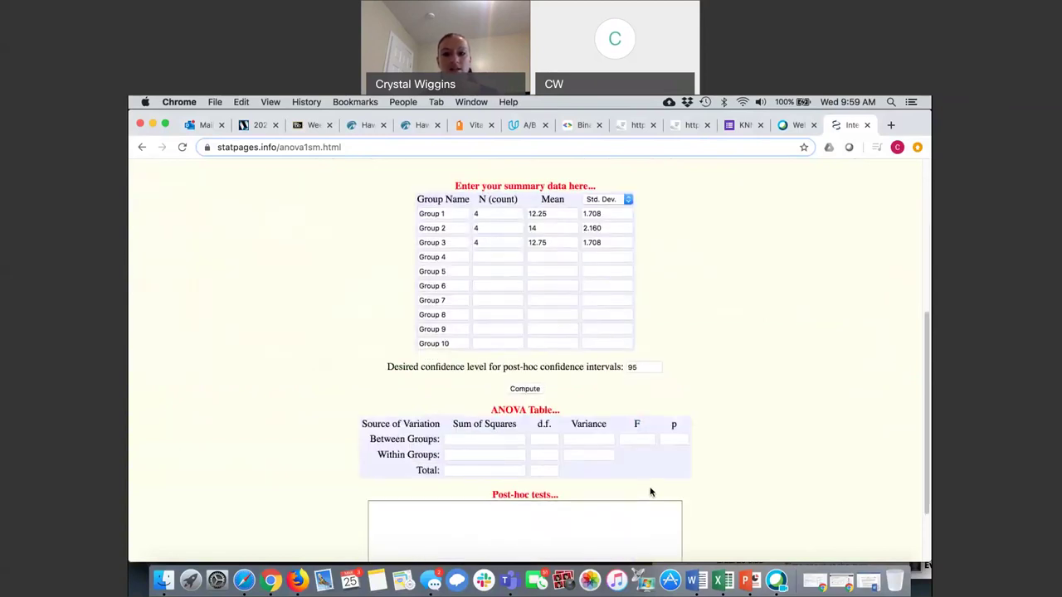
{"action": "left_click", "coordinate": [535, 389]}
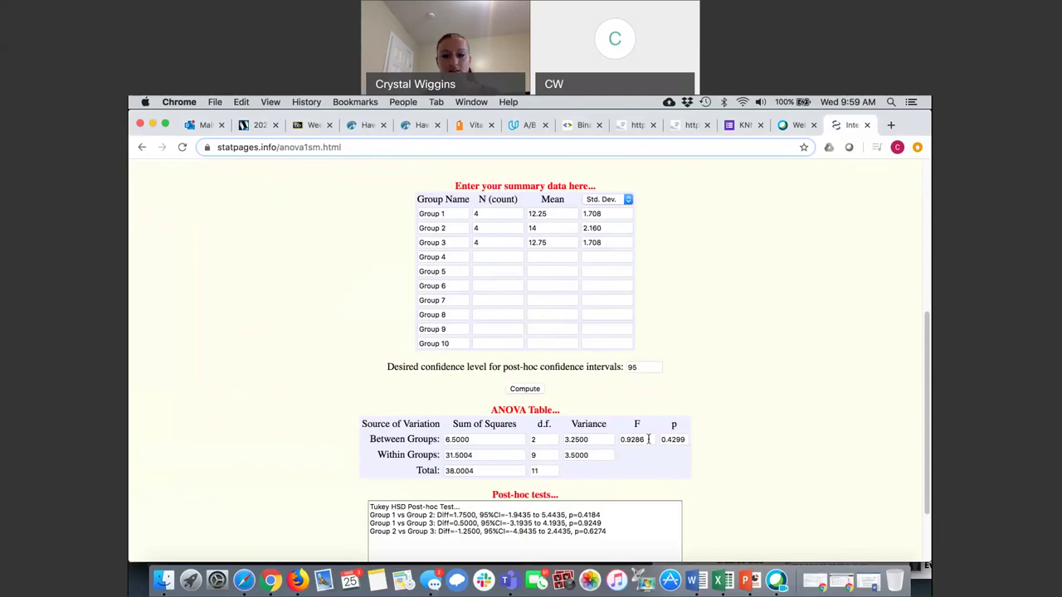
{"action": "scroll", "coordinate": [648, 438], "scroll_direction": "down", "scroll_amount": 3}
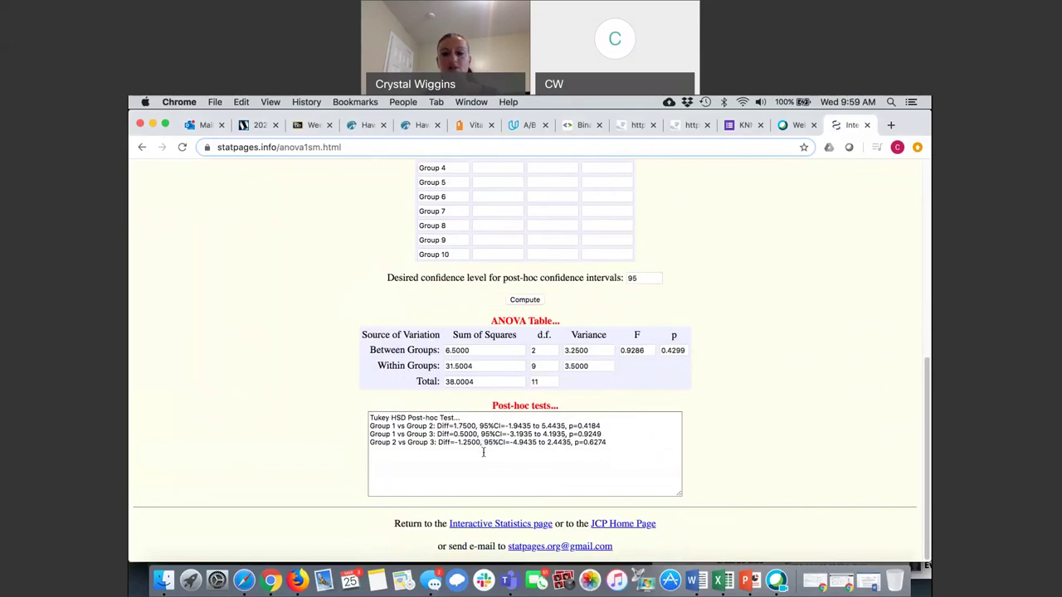
{"action": "scroll", "coordinate": [712, 424], "scroll_direction": "up", "scroll_amount": 1}
{"action": "scroll", "coordinate": [712, 424], "scroll_direction": "up", "scroll_amount": 3}
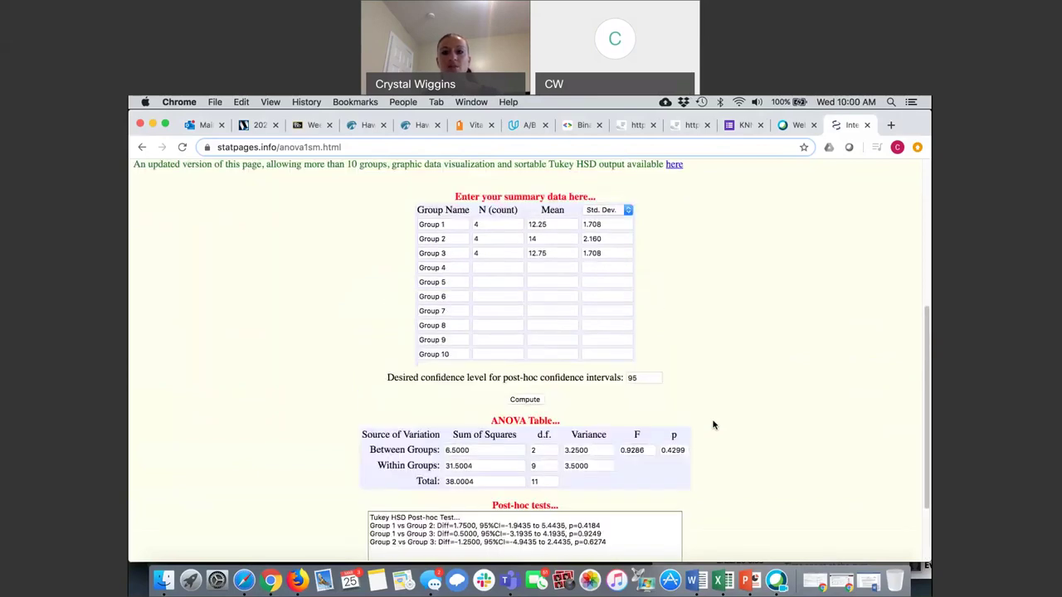
- Highlight the between-groups p value in the computed ANOVA table
{"action": "left_click", "coordinate": [663, 450]}
{"action": "double_click", "coordinate": [663, 450]}
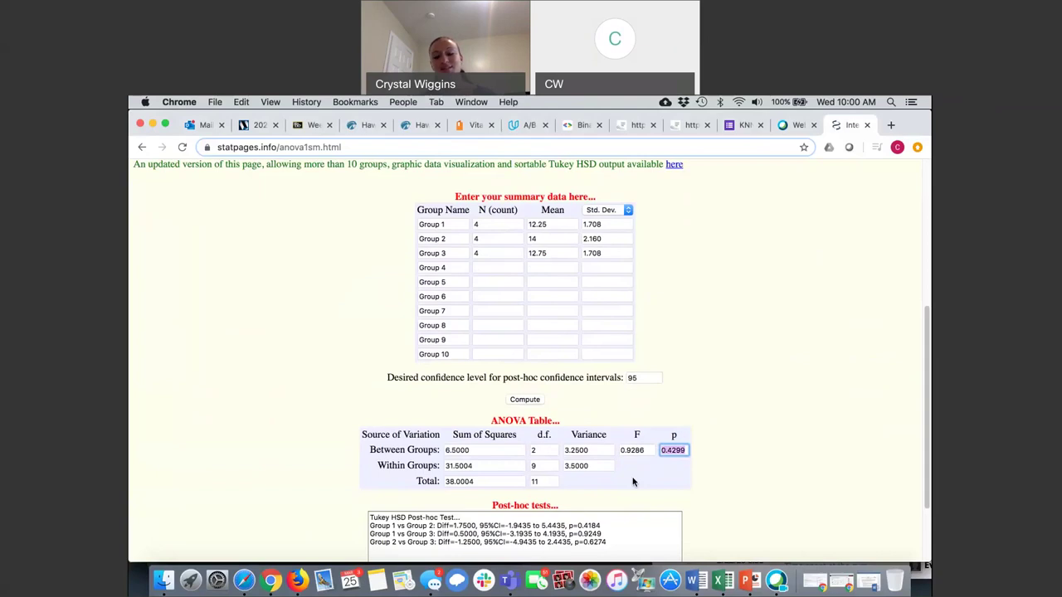
{"action": "scroll", "coordinate": [634, 481], "scroll_direction": "up", "scroll_amount": 1}
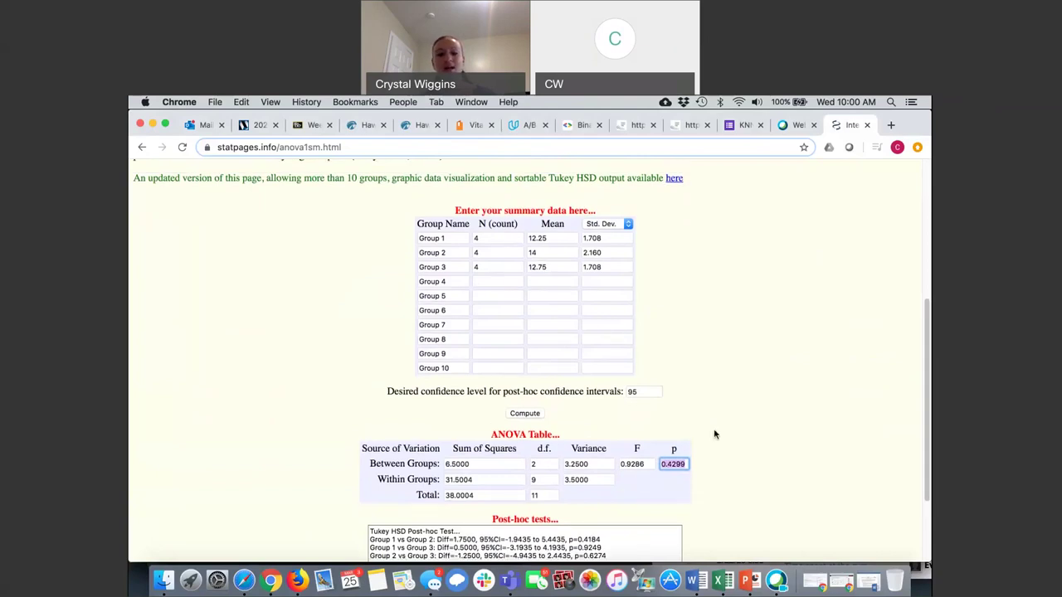